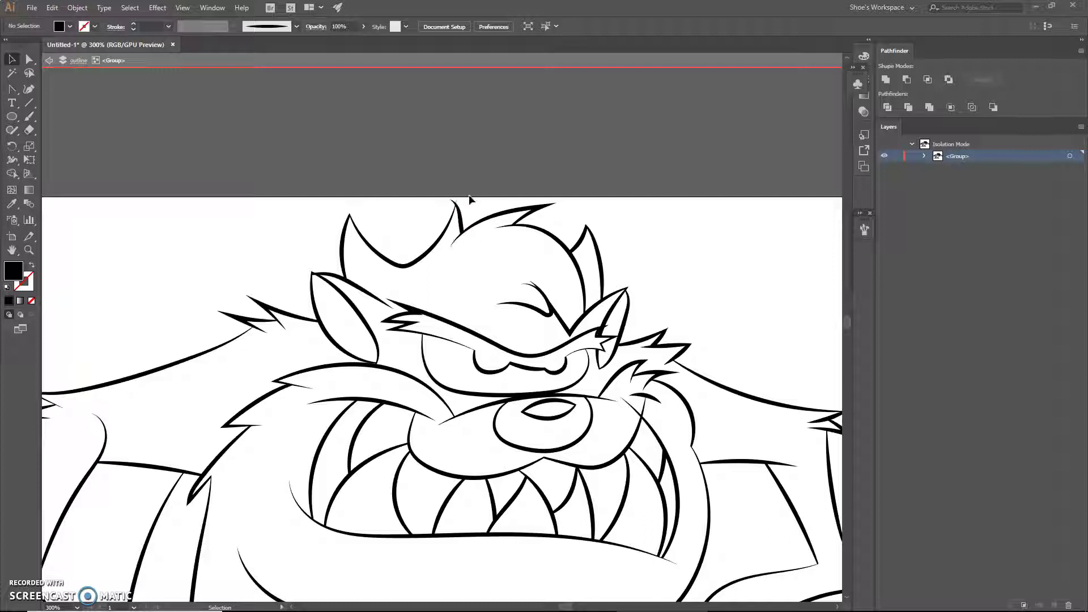
Exit isolation mode on the Taz line-art group, leaving it in its original position and deselected.
scroll(474, 187, up, 5)
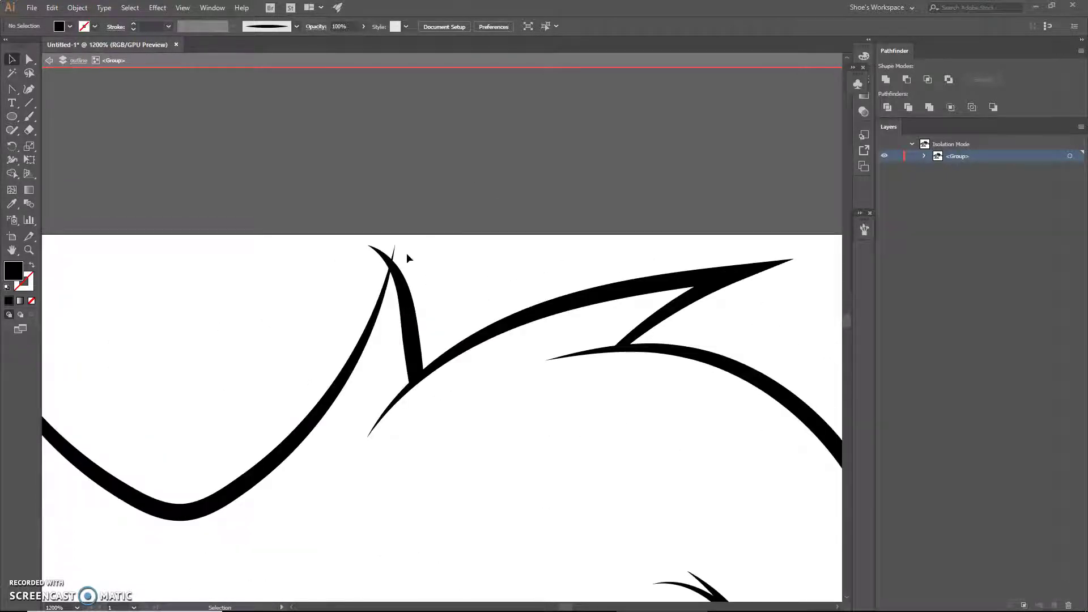
double_click(446, 256)
scroll(447, 255, down, 6)
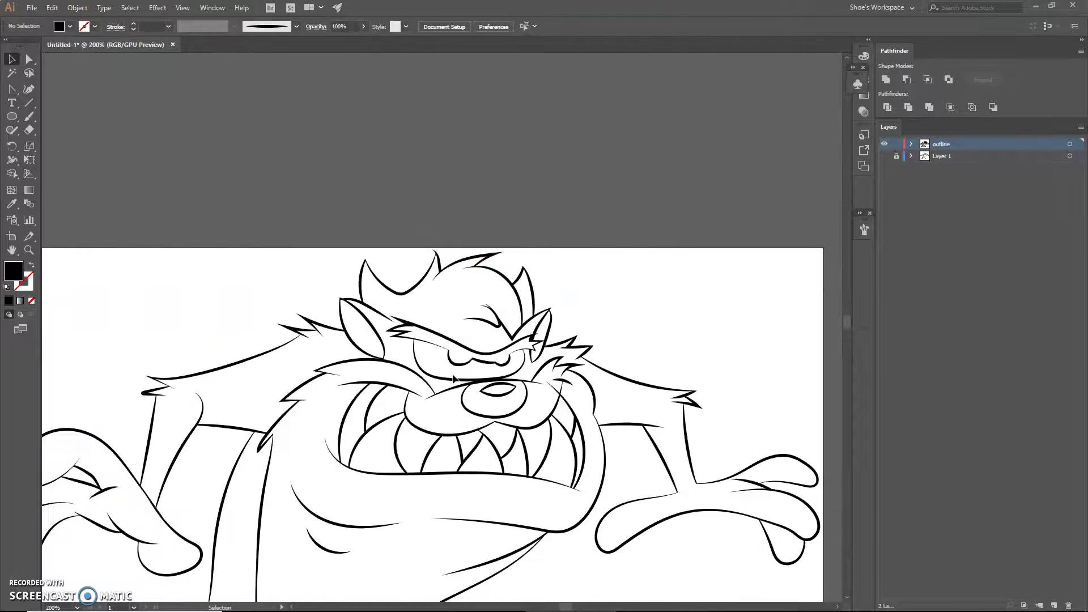
click(452, 383)
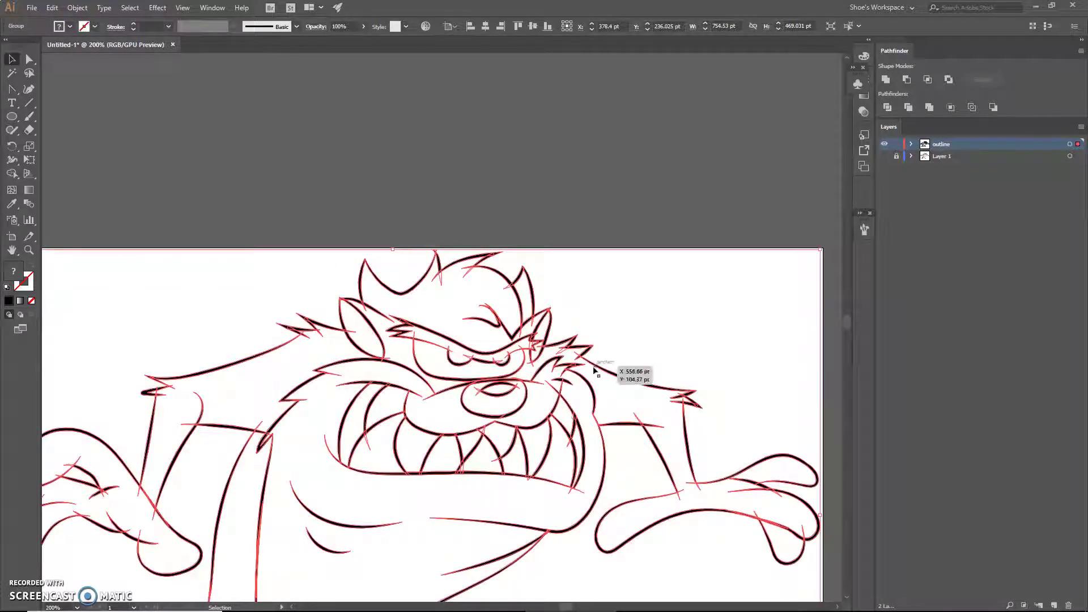
drag(596, 366, 683, 239)
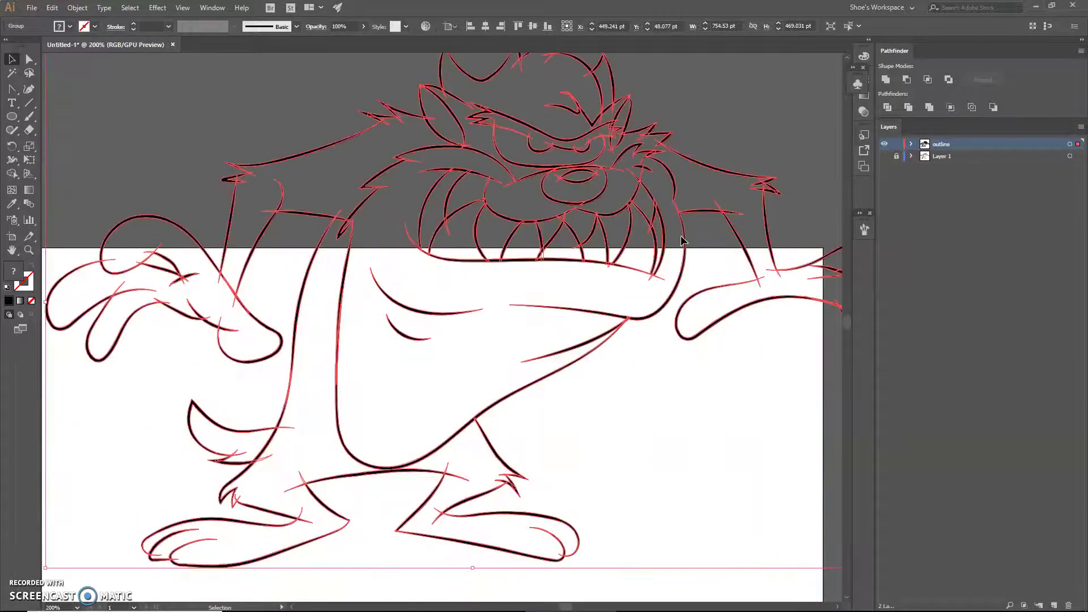
key(ctrl+z)
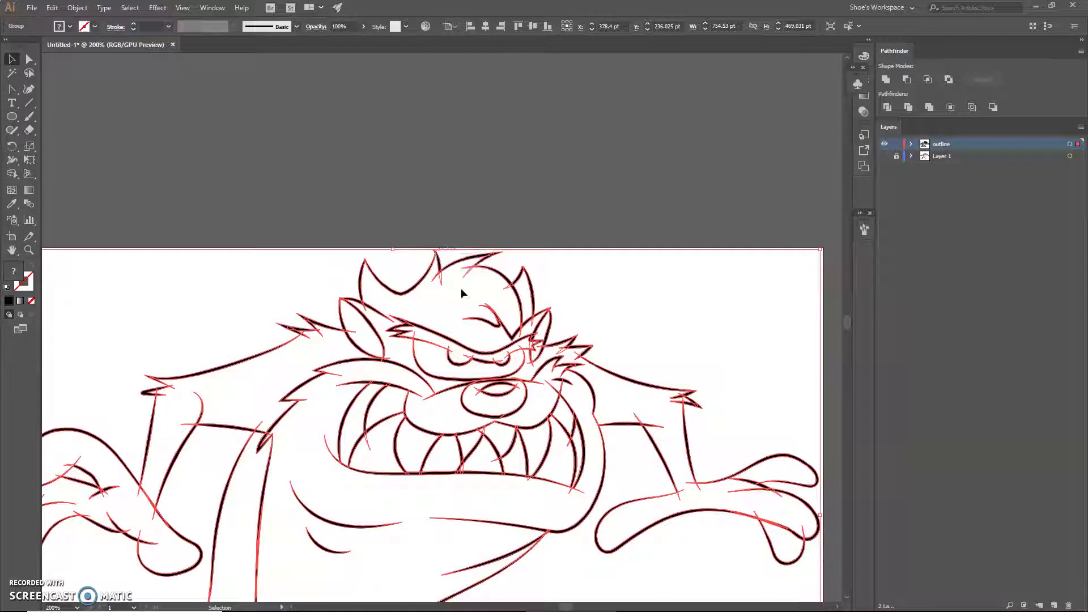
click(639, 226)
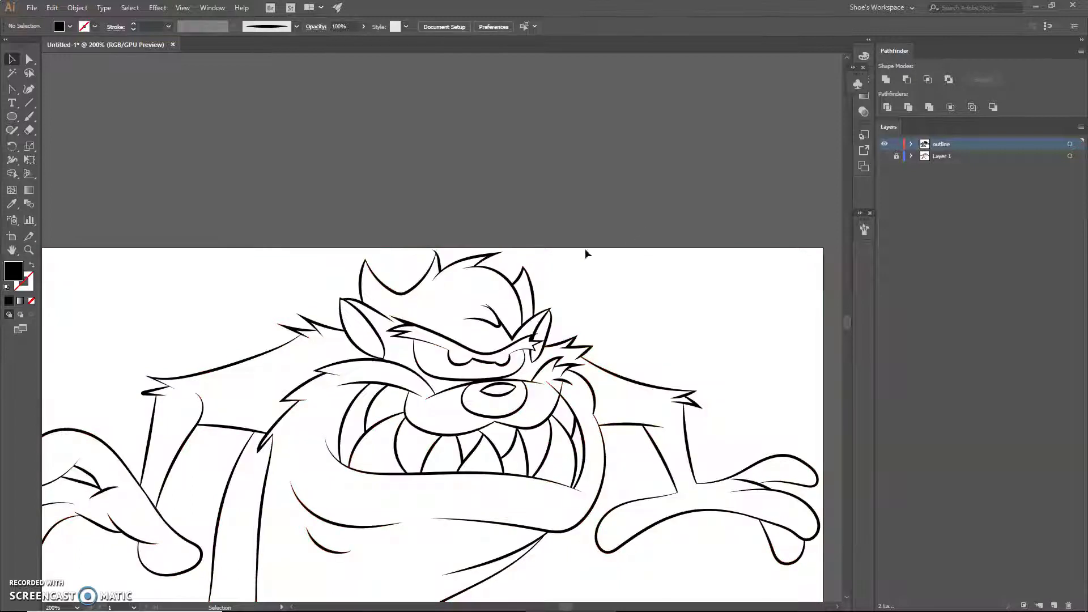
double_click(499, 277)
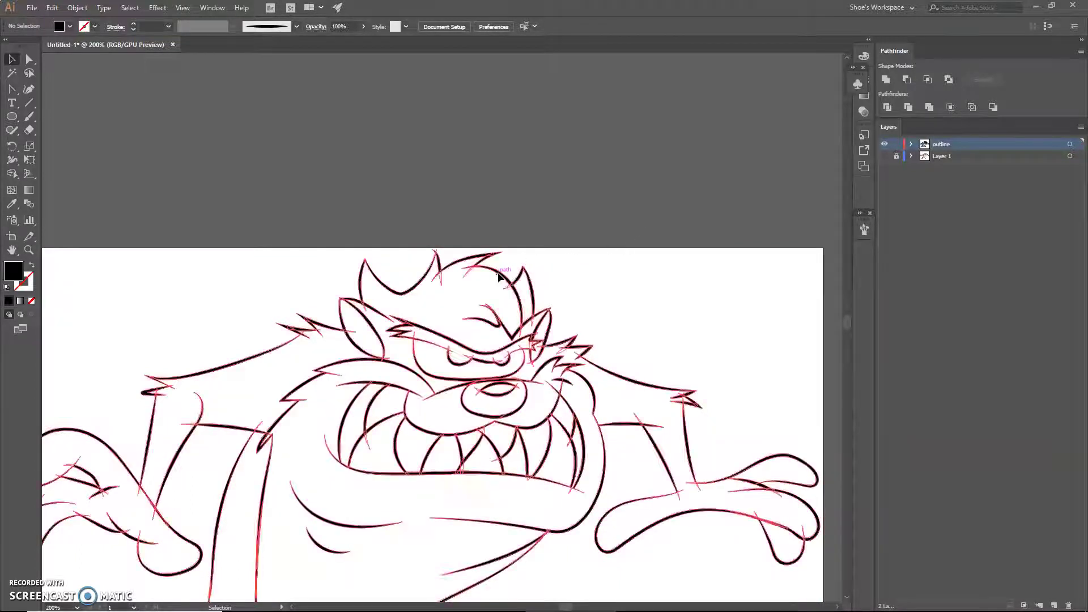
scroll(391, 265, up, 5)
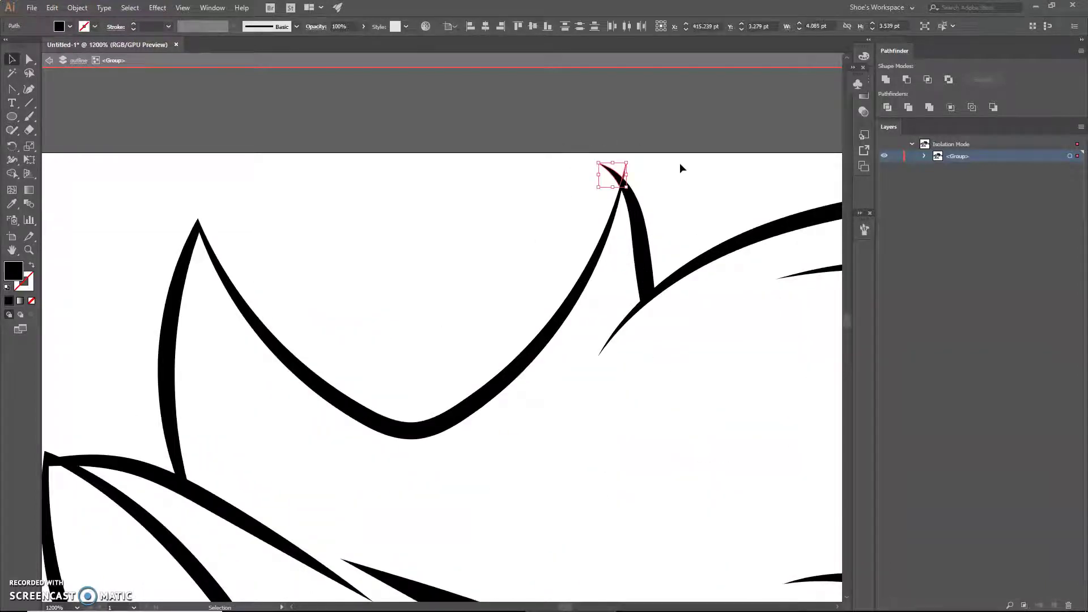
scroll(614, 222, down, 4)
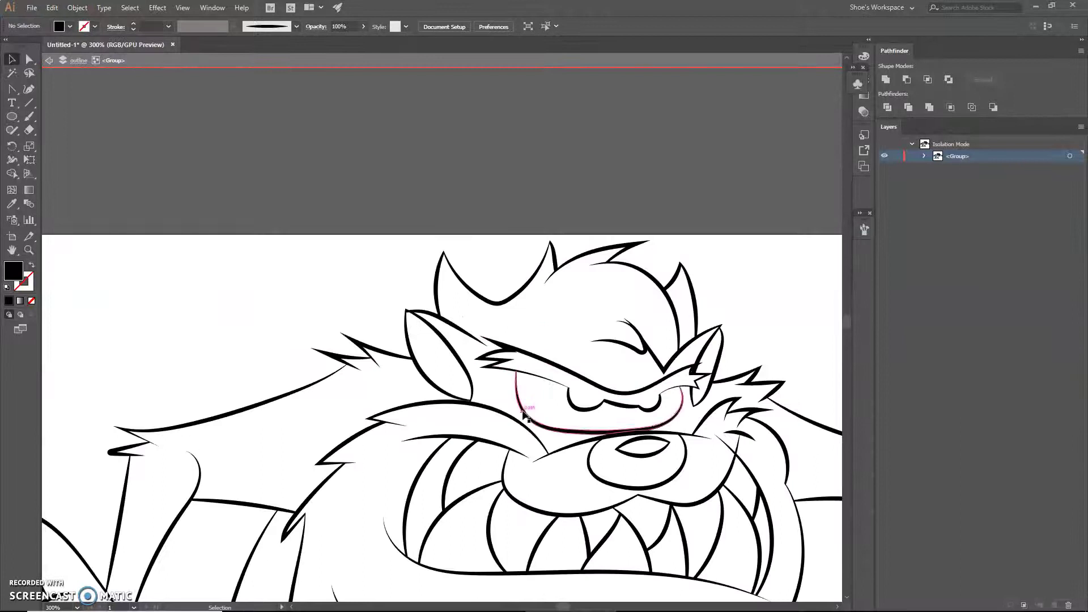
drag(522, 380, 507, 348)
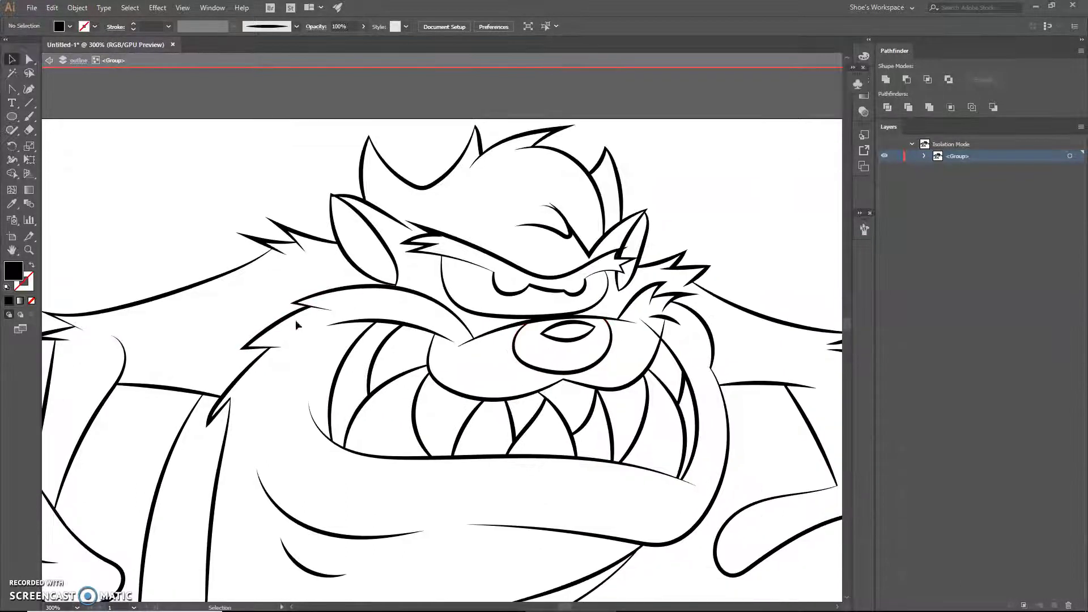
scroll(573, 236, up, 4)
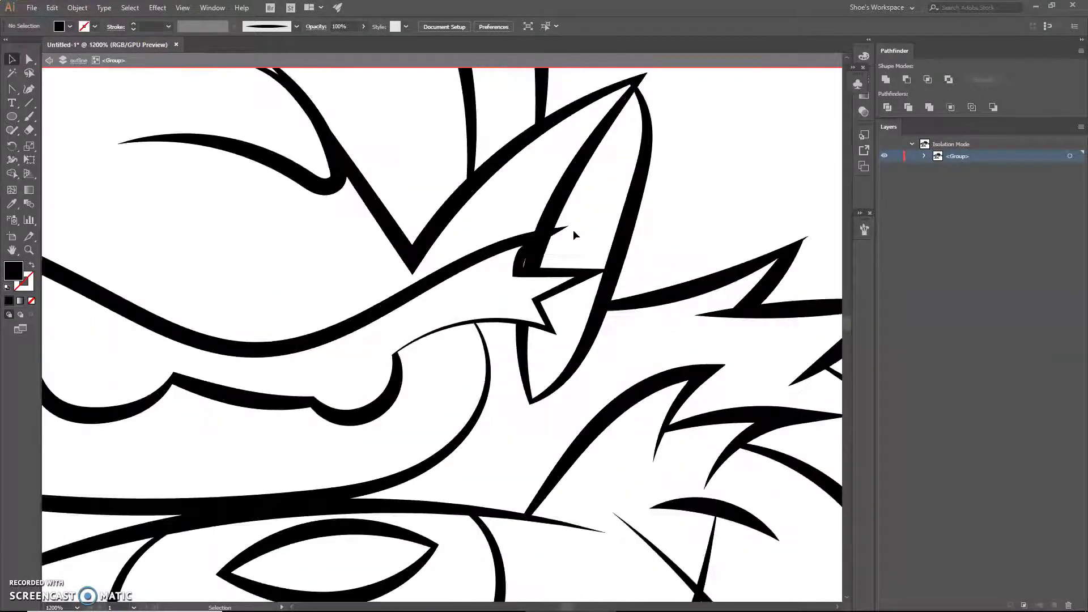
scroll(525, 271, down, 3)
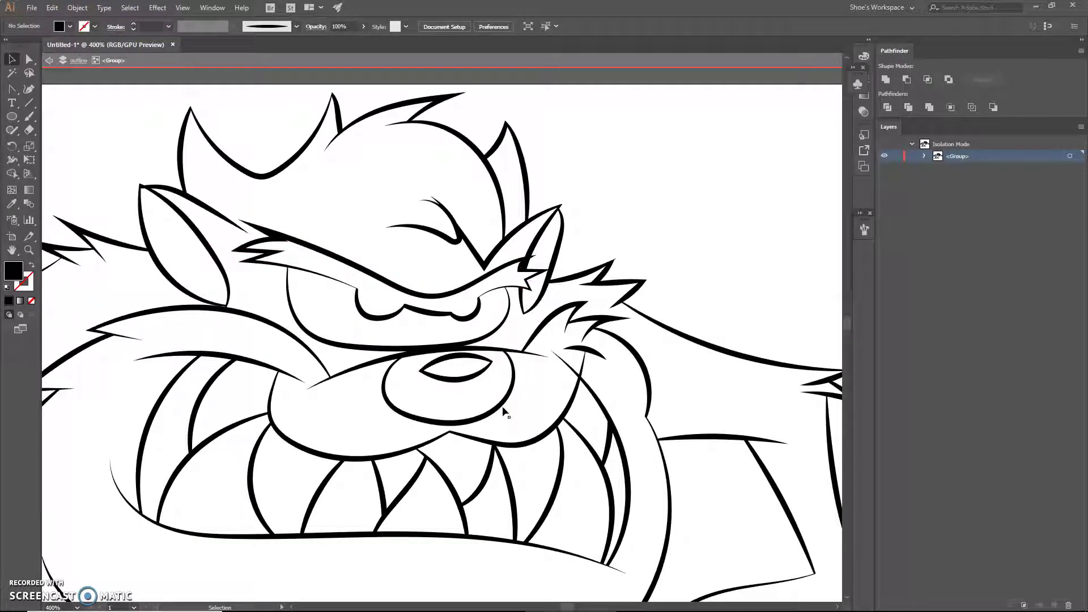
scroll(539, 415, down, 3)
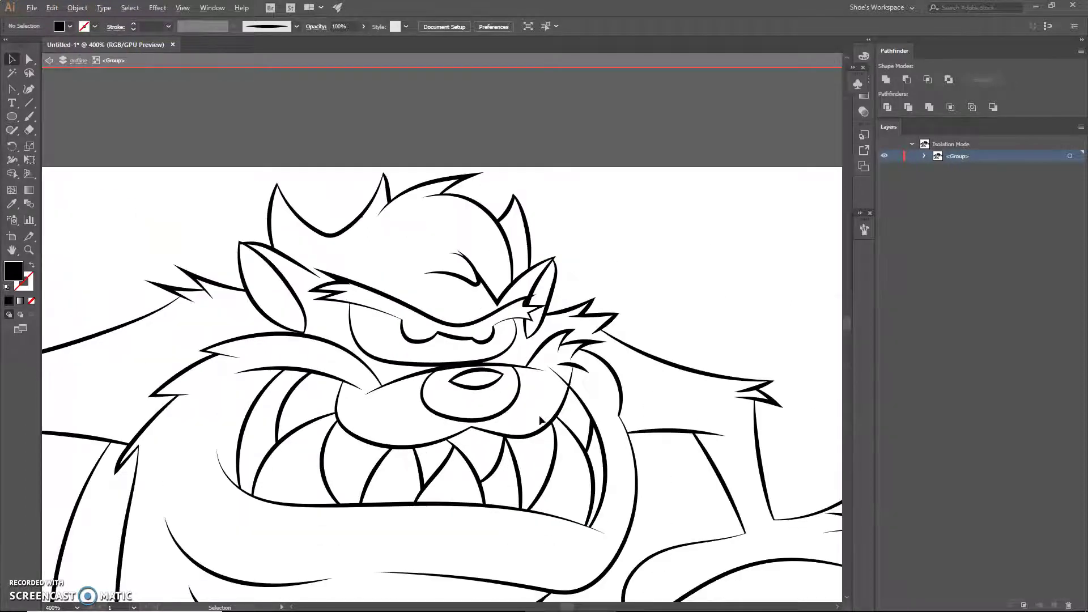
scroll(542, 347, up, 2)
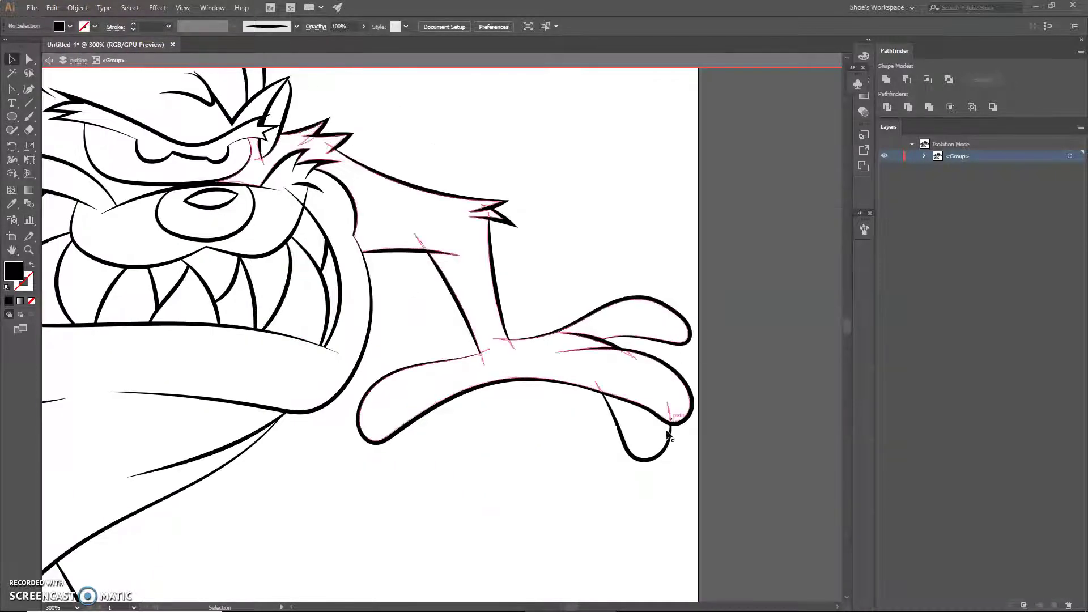
drag(321, 506, 573, 278)
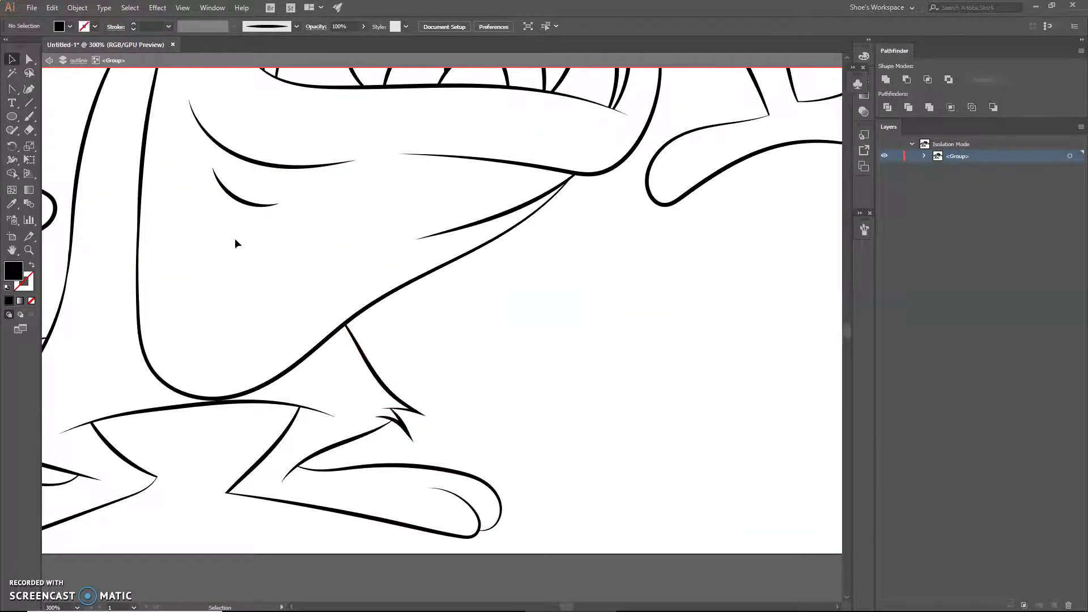
drag(168, 249, 530, 218)
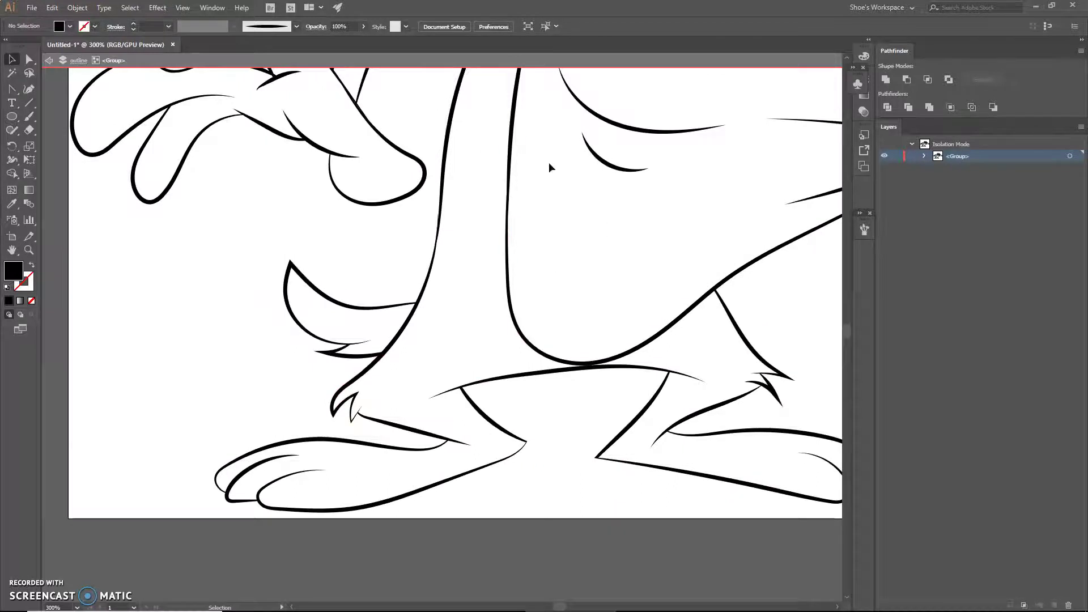
drag(550, 168, 420, 388)
drag(643, 239, 176, 247)
drag(378, 196, 500, 308)
key(ctrl+minus)
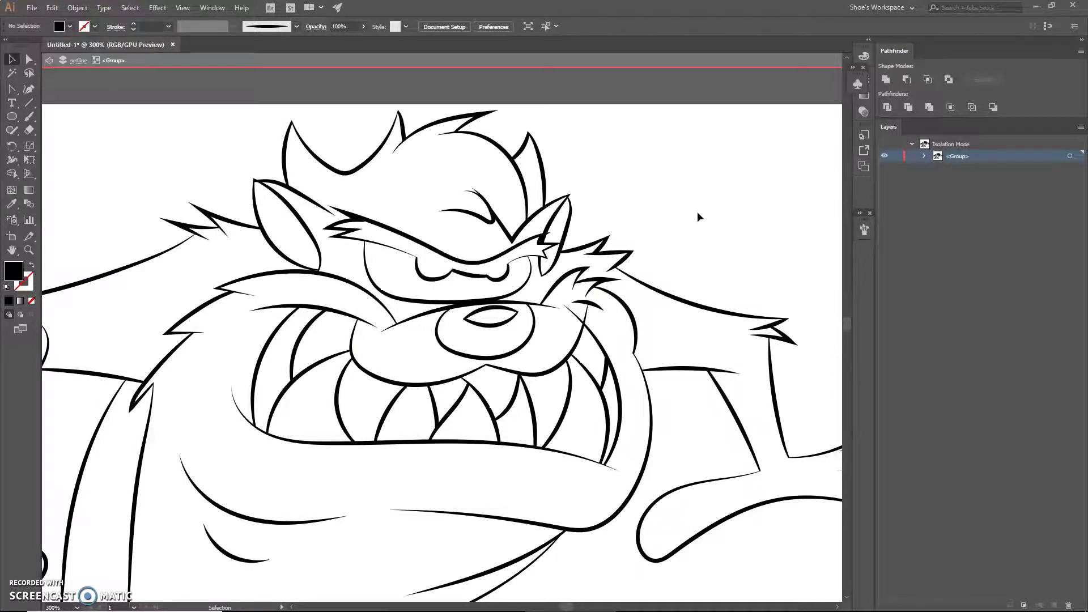
double_click(696, 219)
key(ctrl+minus)
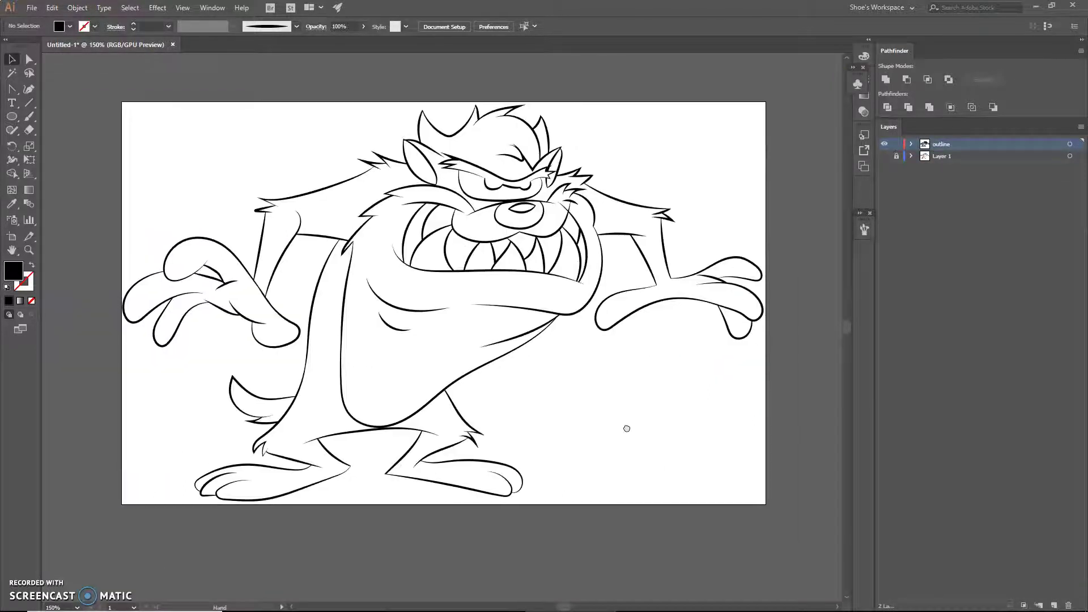
key(ctrl+minus)
key(ctrl+1)
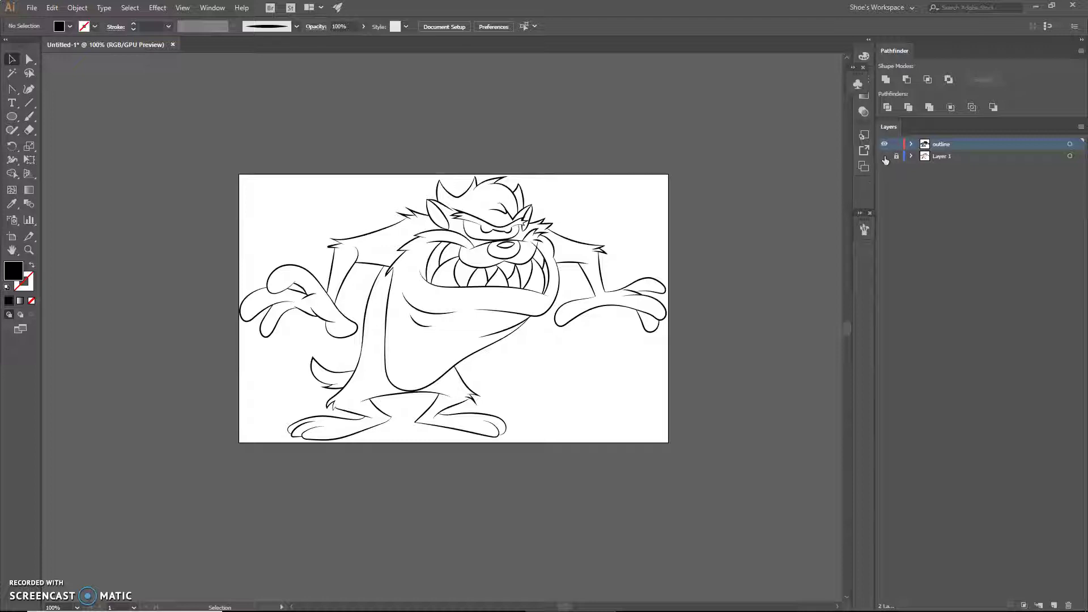
Set the fill colour to green and bring up the Rectangle Tool from the shape tools.
click(69, 25)
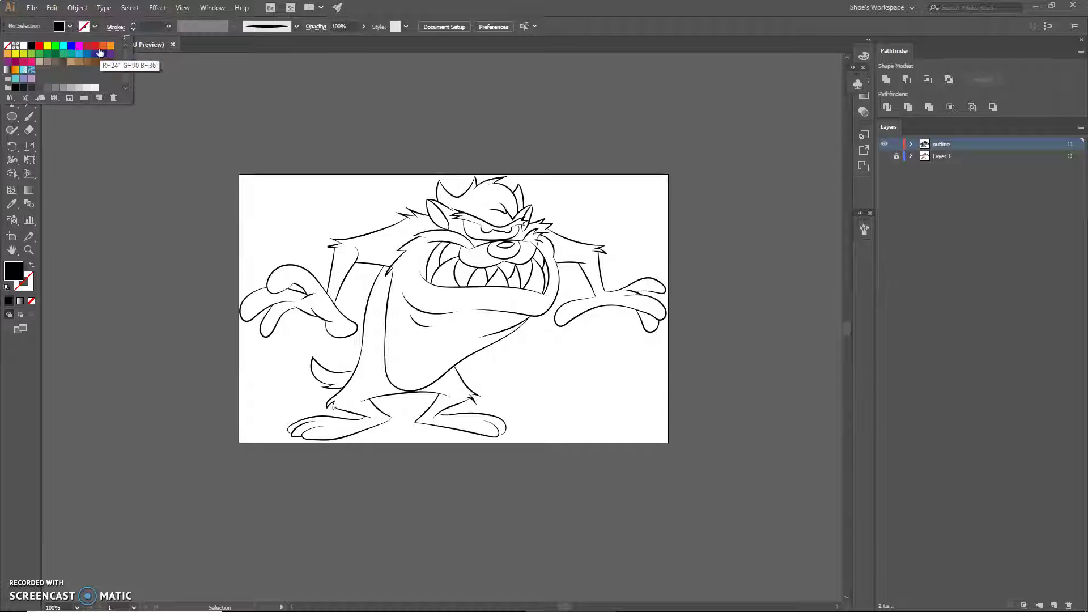
click(38, 59)
click(88, 146)
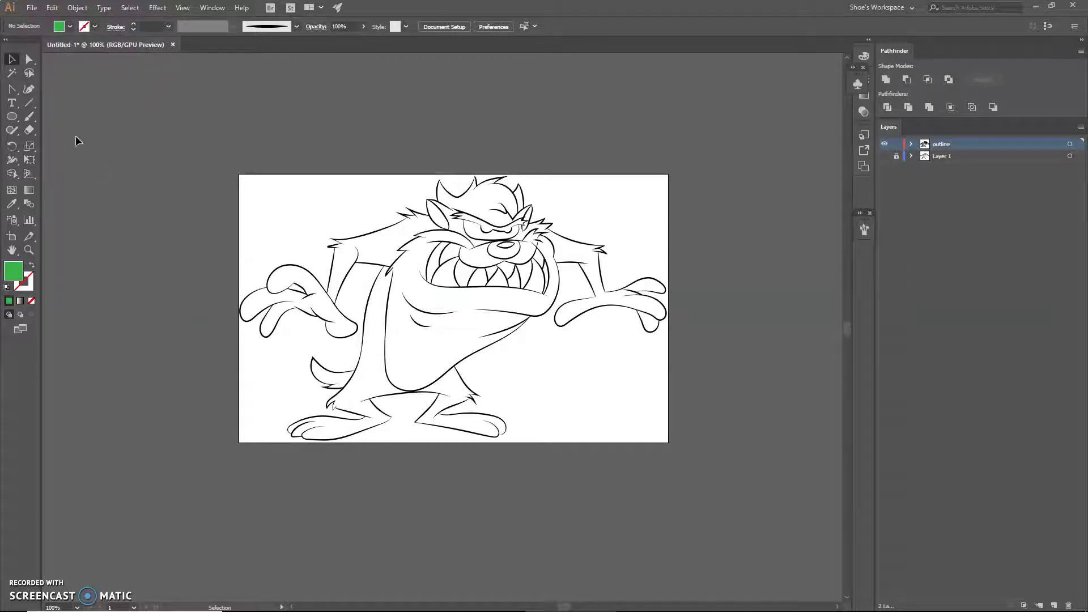
click(9, 122)
Draw a green rectangle covering the whole artboard.
click(68, 116)
mouse_move(162, 112)
mouse_down()
mouse_move(847, 597)
mouse_move(697, 525)
mouse_move(665, 481)
mouse_up()
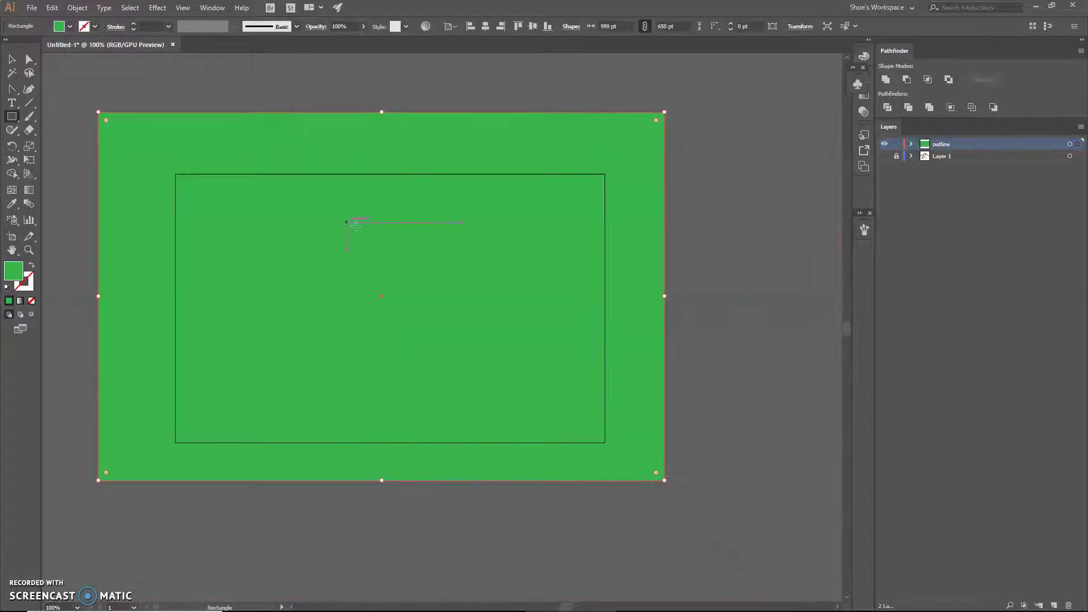
click(12, 59)
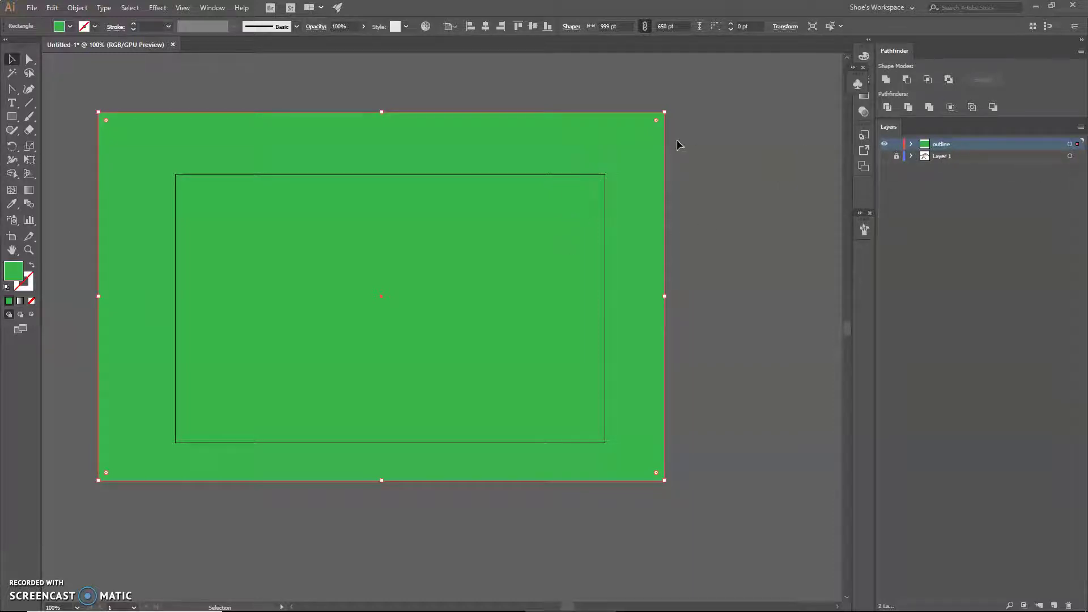
Send the green rectangle to the back behind the line art and deselect it.
right_click(511, 152)
mouse_move(564, 327)
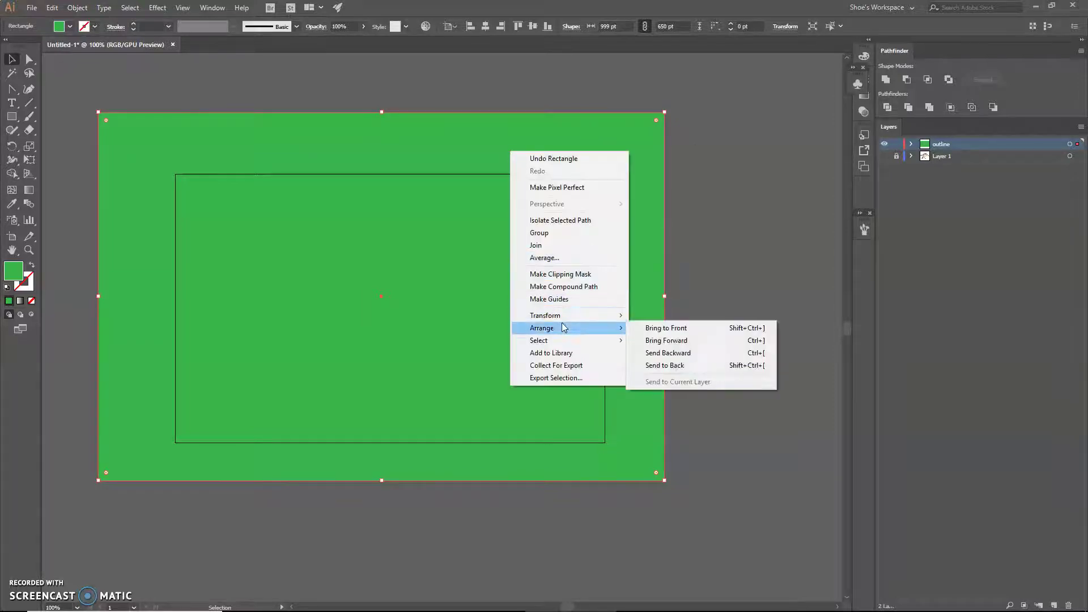
click(661, 366)
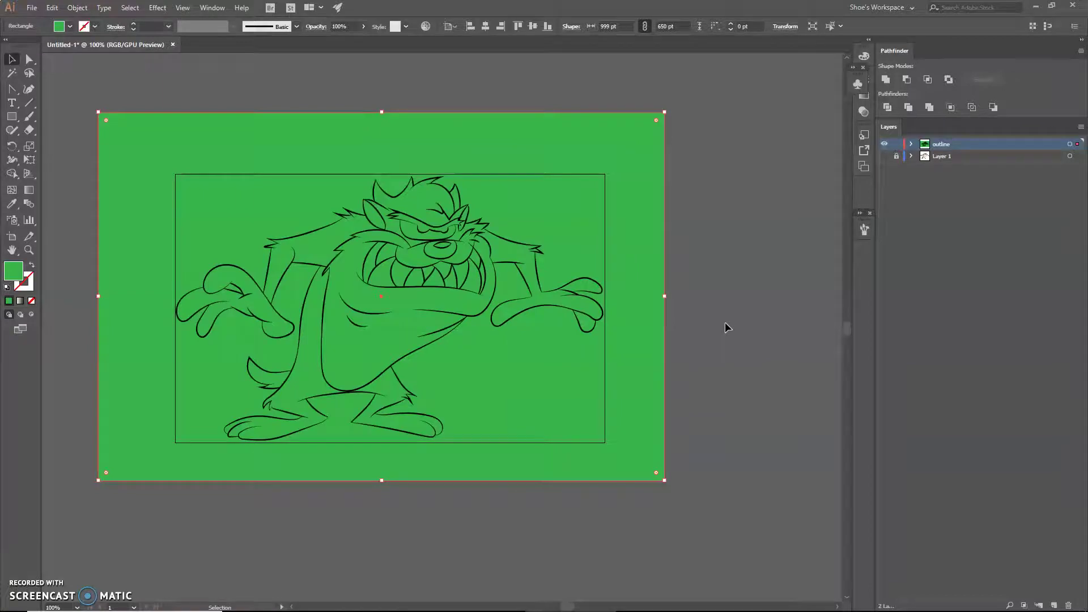
click(726, 323)
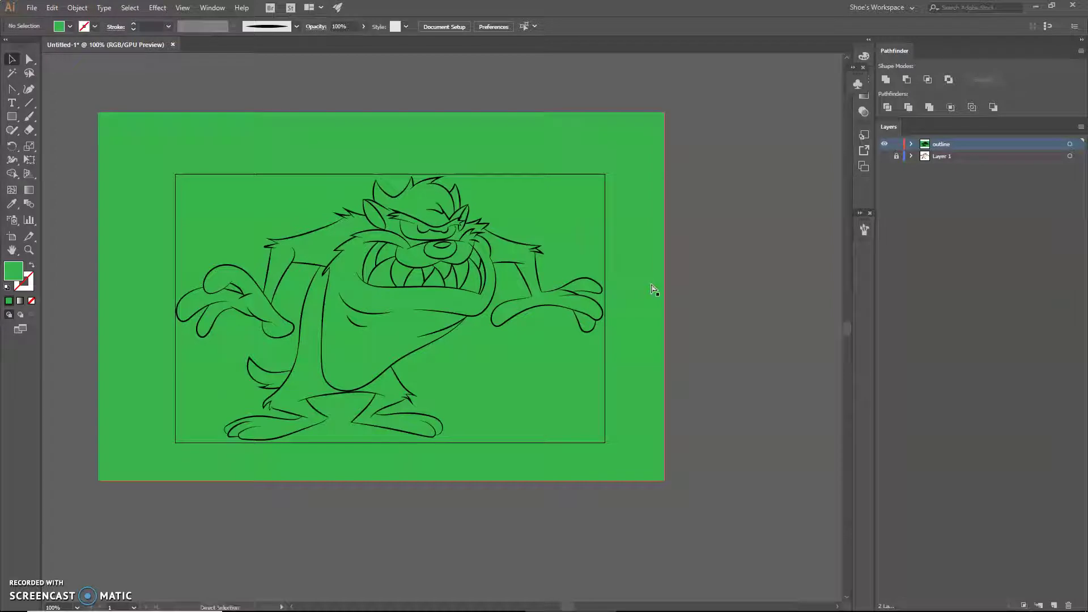
Select all and merge the rectangle and outlines with Pathfinder, leaving the group in place.
key(ctrl+a)
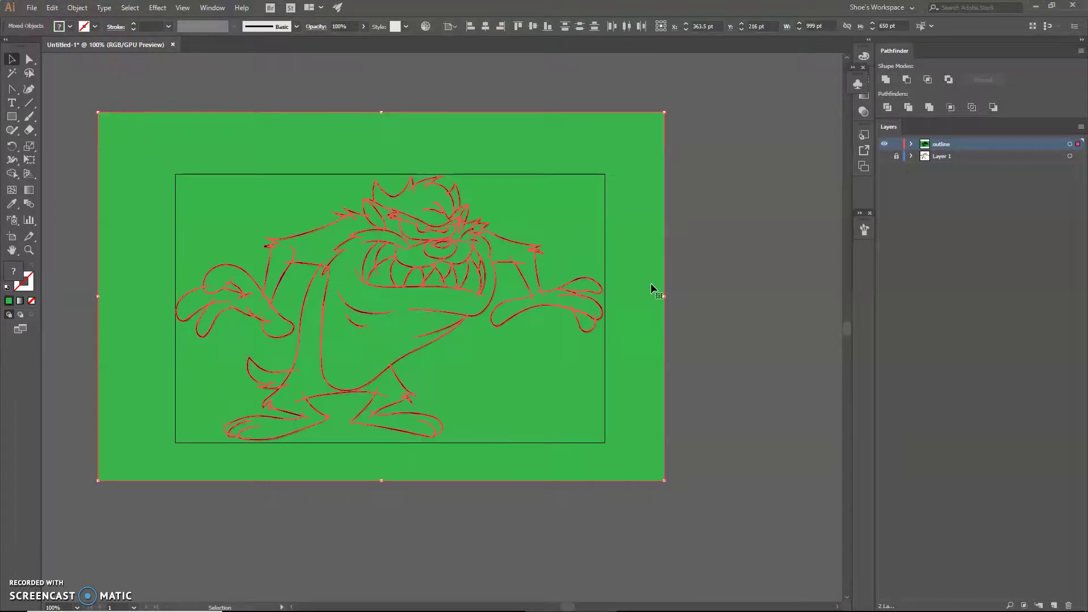
click(710, 282)
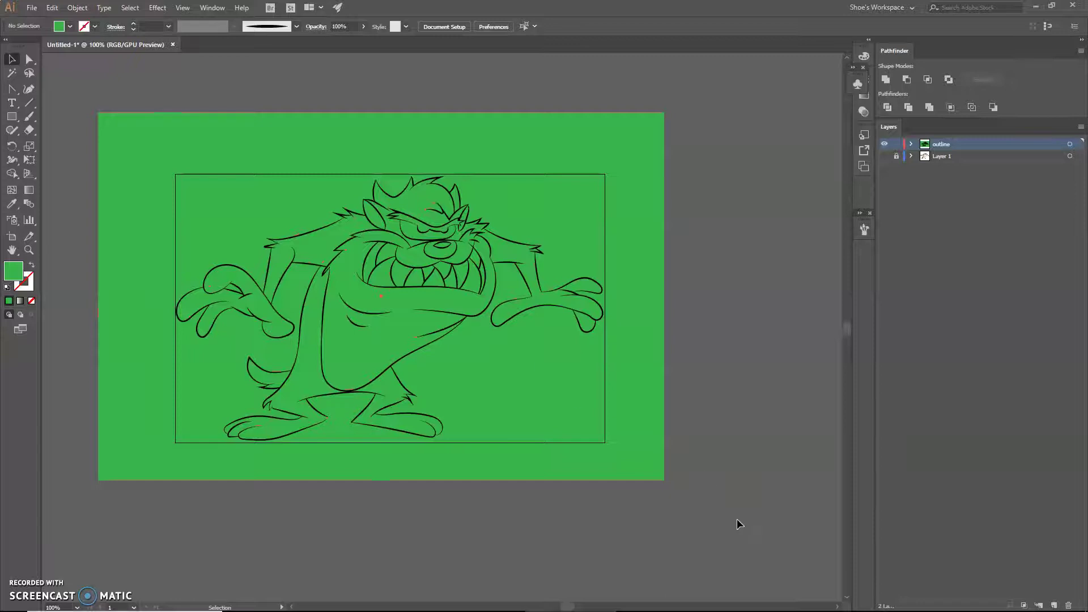
key(ctrl+a)
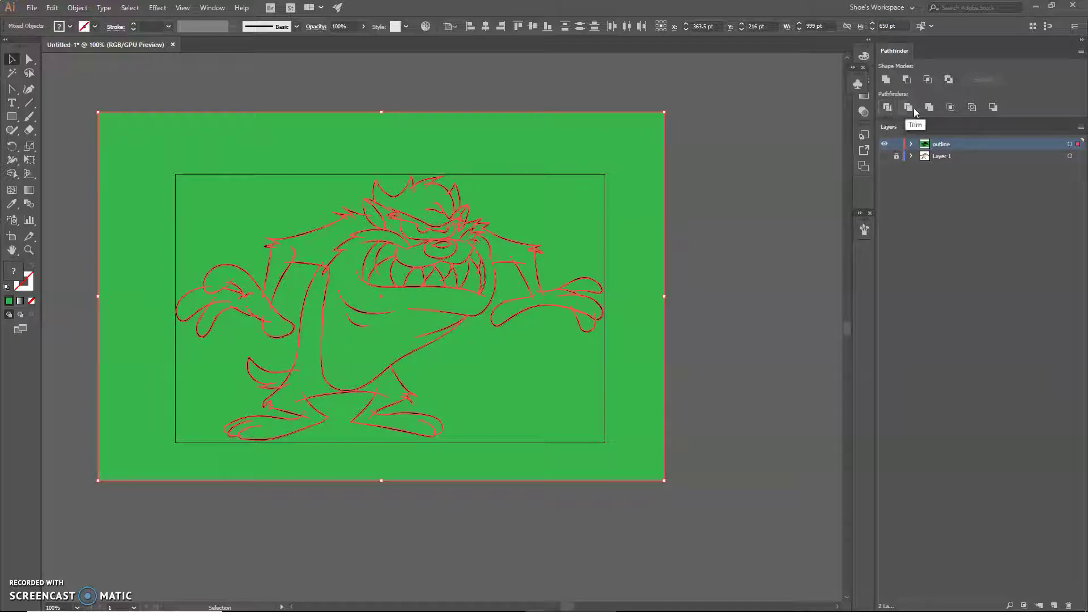
click(929, 108)
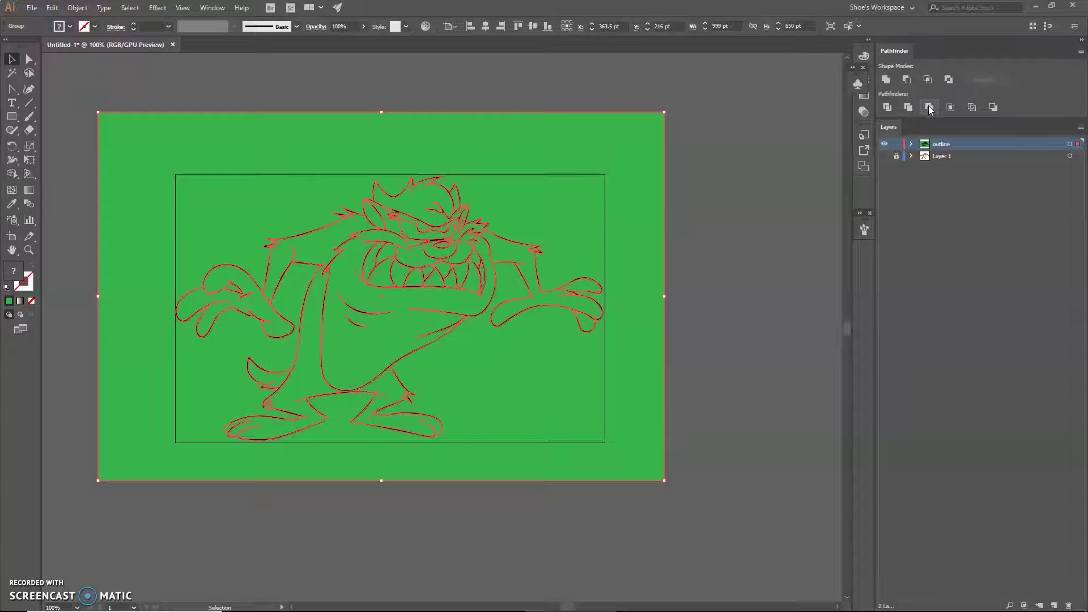
click(748, 270)
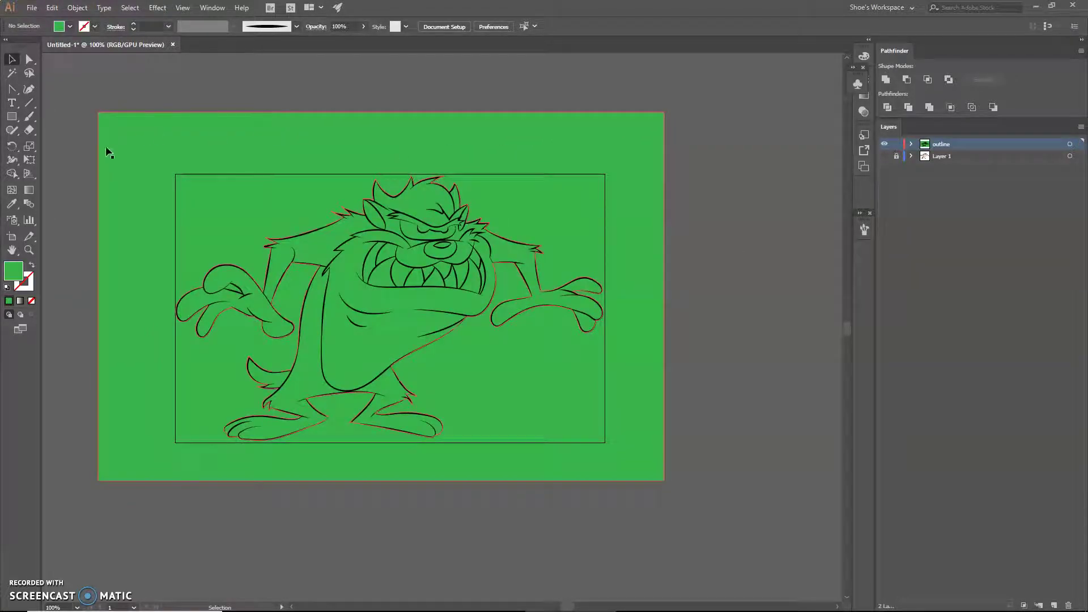
drag(669, 194, 649, 238)
key(ctrl+z)
key(ctrl+z)
key(ctrl+z)
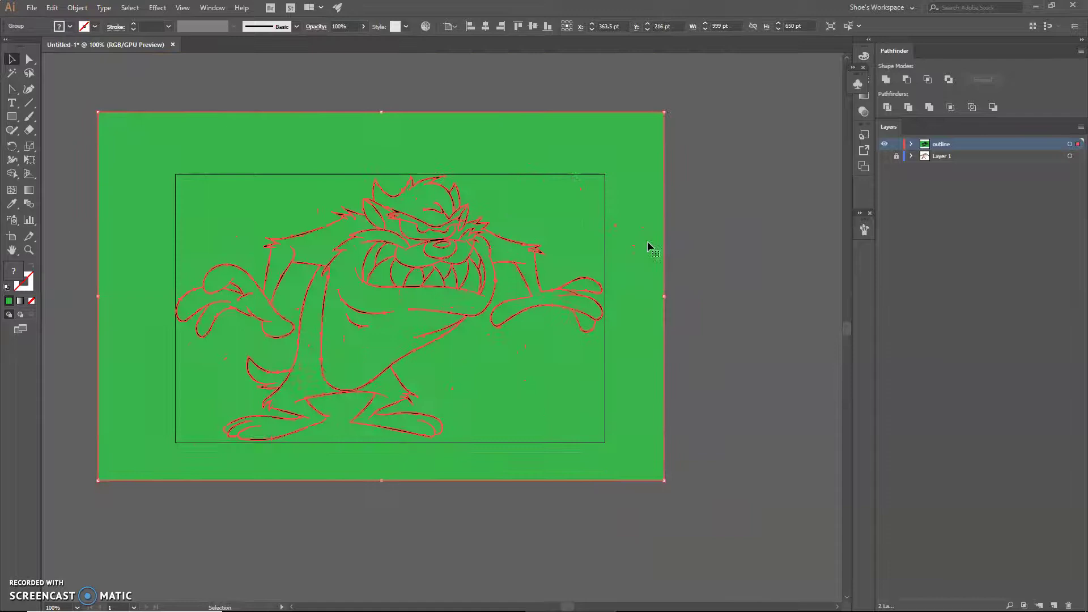
Enter the merged group and delete the outer green background piece.
double_click(546, 159)
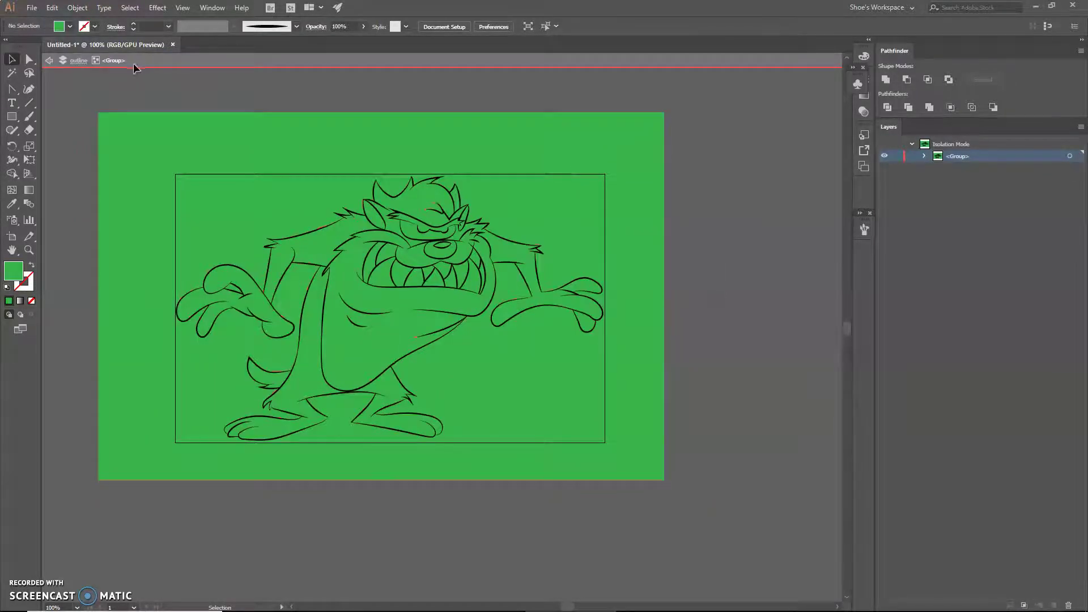
click(647, 172)
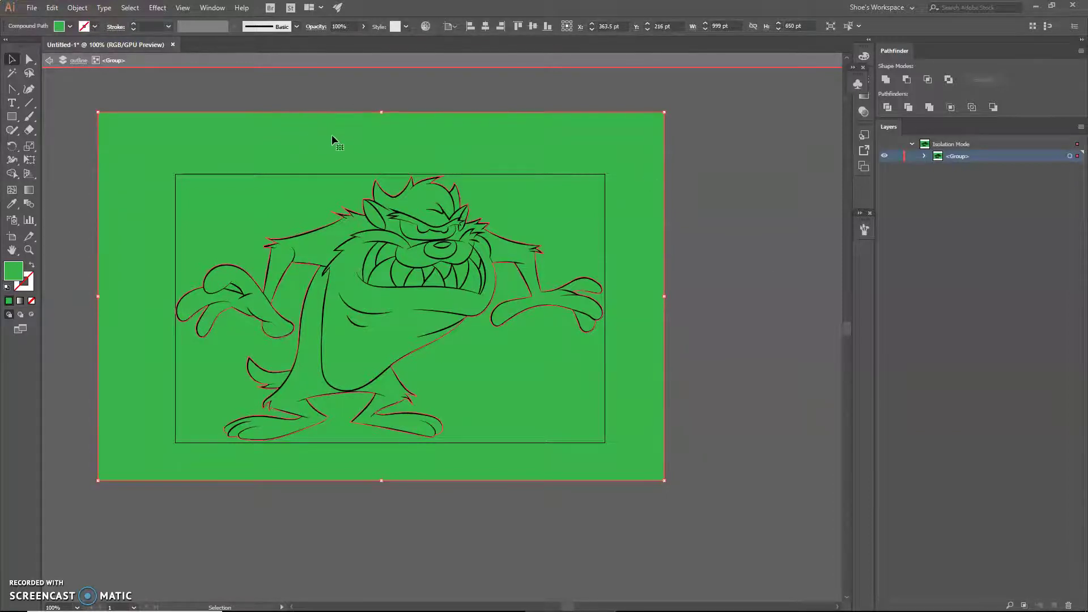
key(Delete)
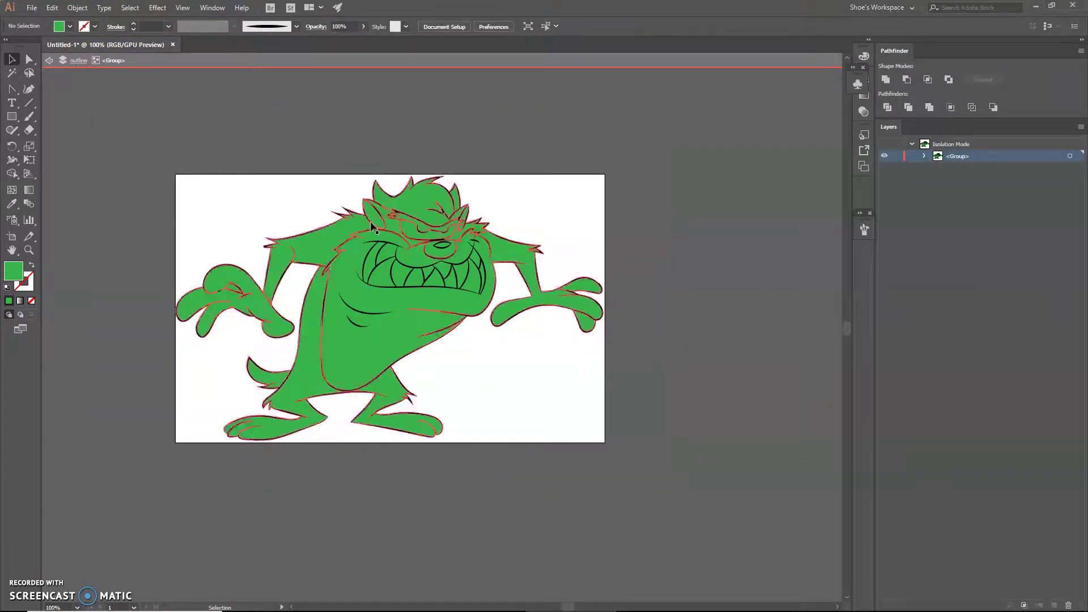
Zoom in to inspect the small finger pieces, then select the nose shape.
scroll(392, 244, up, 1)
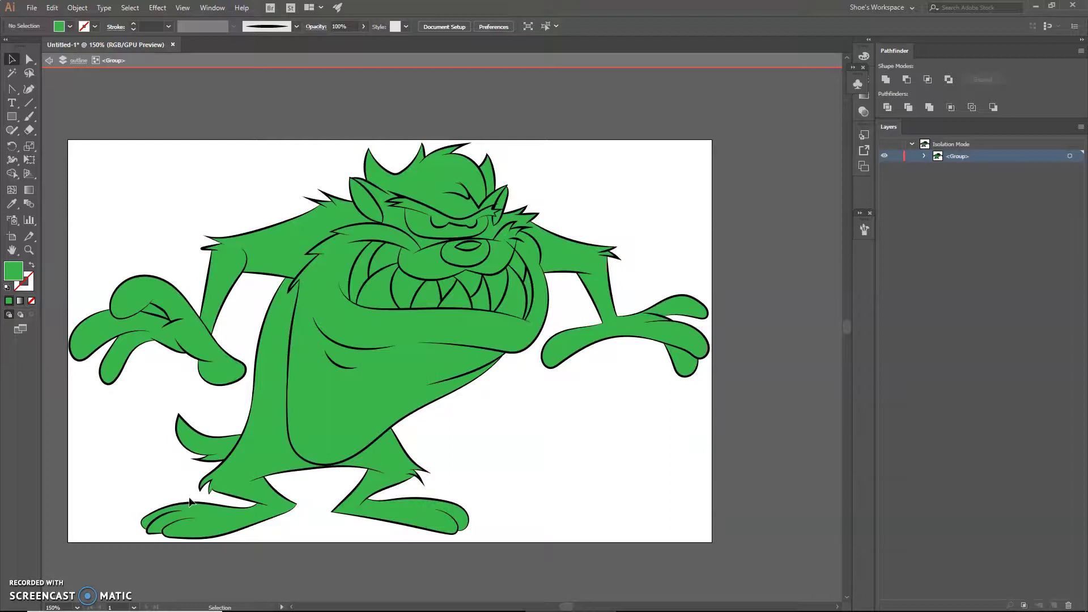
scroll(196, 386, up, 3)
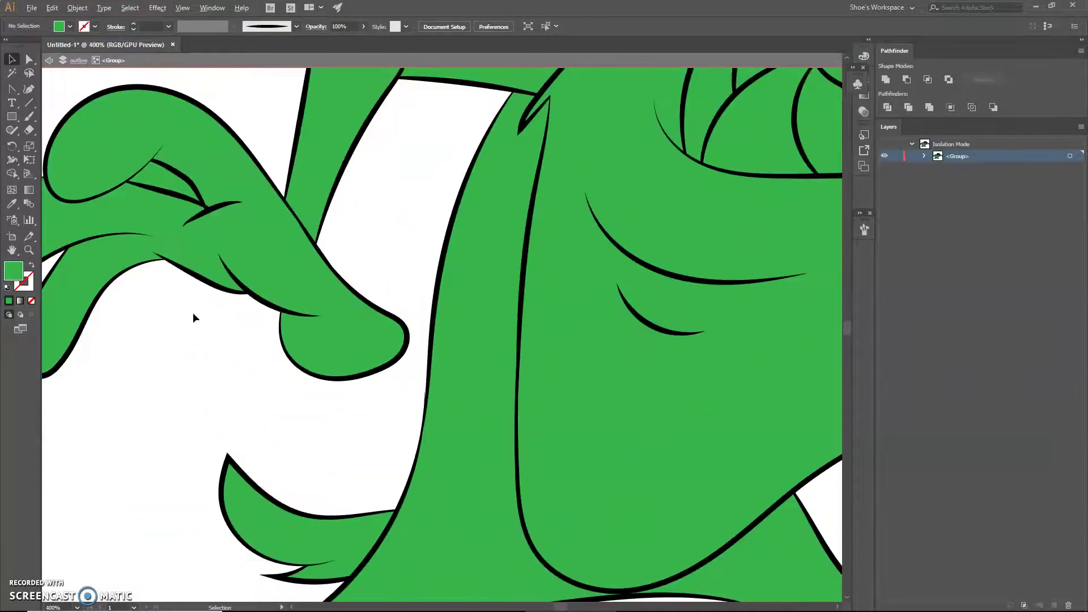
click(157, 174)
key(ctrl+shift+a)
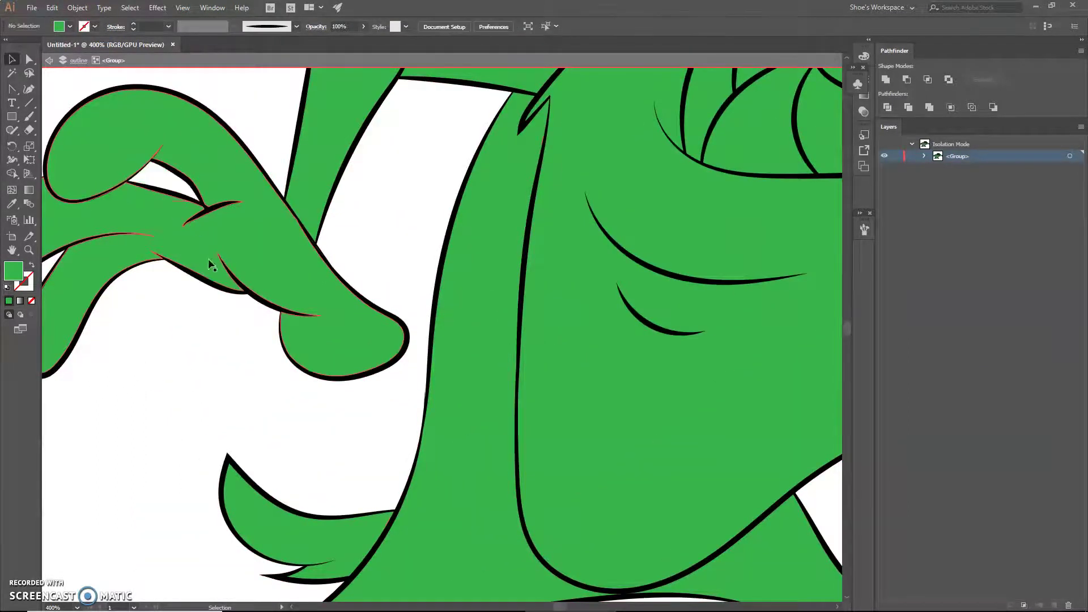
scroll(246, 335, down, 2)
scroll(356, 355, down, 2)
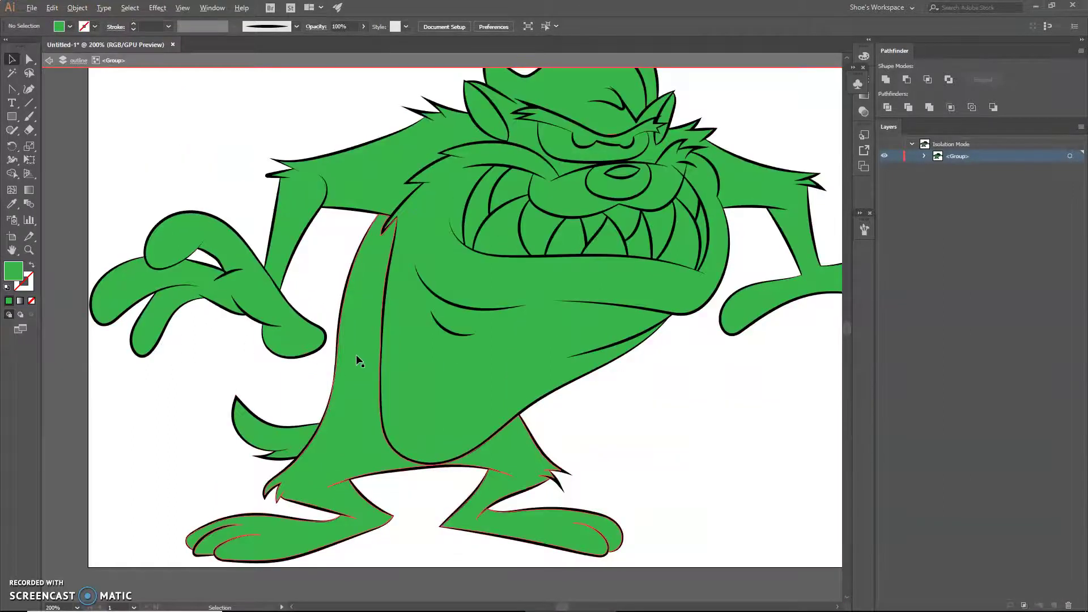
scroll(480, 365, up, 4)
click(540, 236)
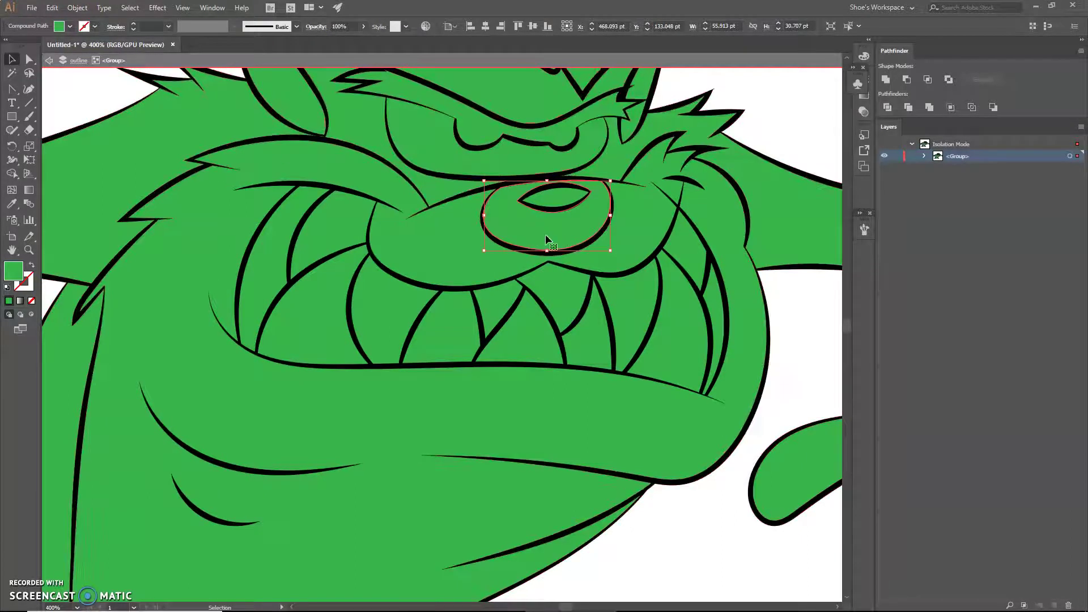
Fill the nose with black.
click(69, 27)
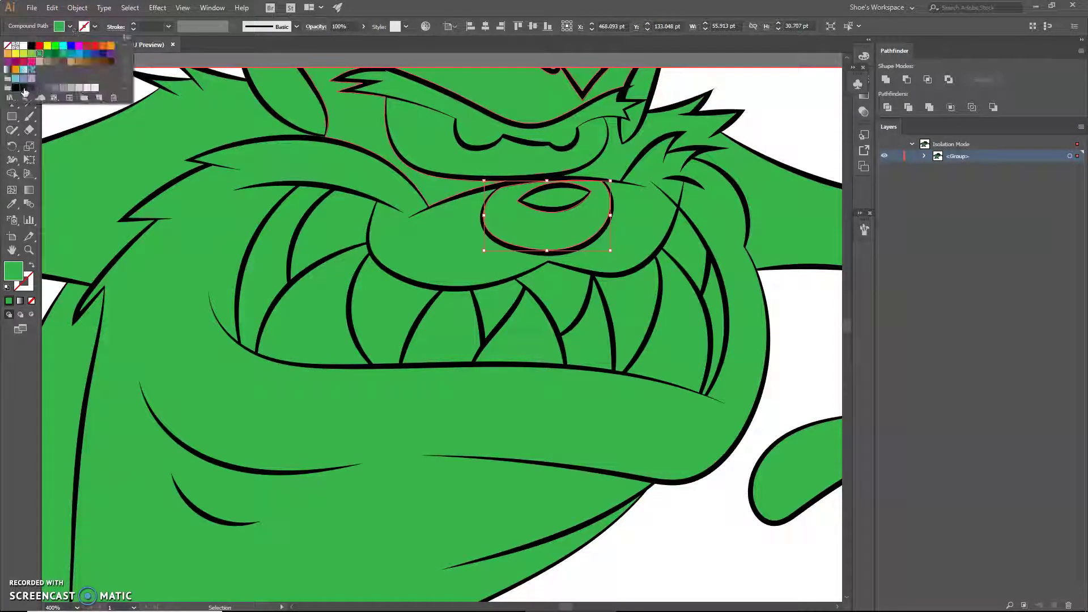
click(31, 47)
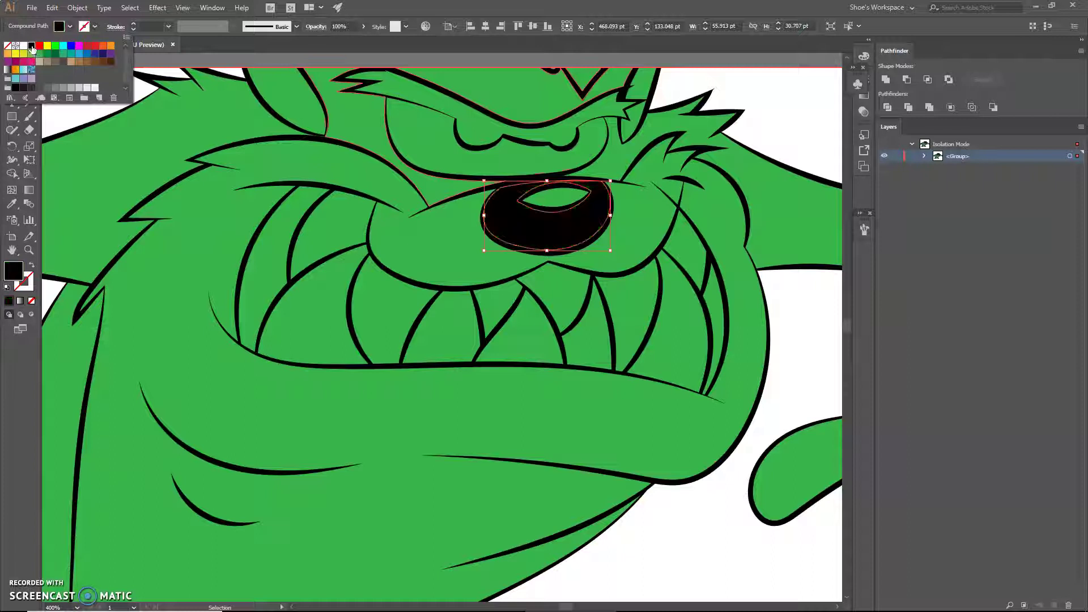
click(555, 196)
Fill the small highlight shape inside the nose with white.
double_click(556, 201)
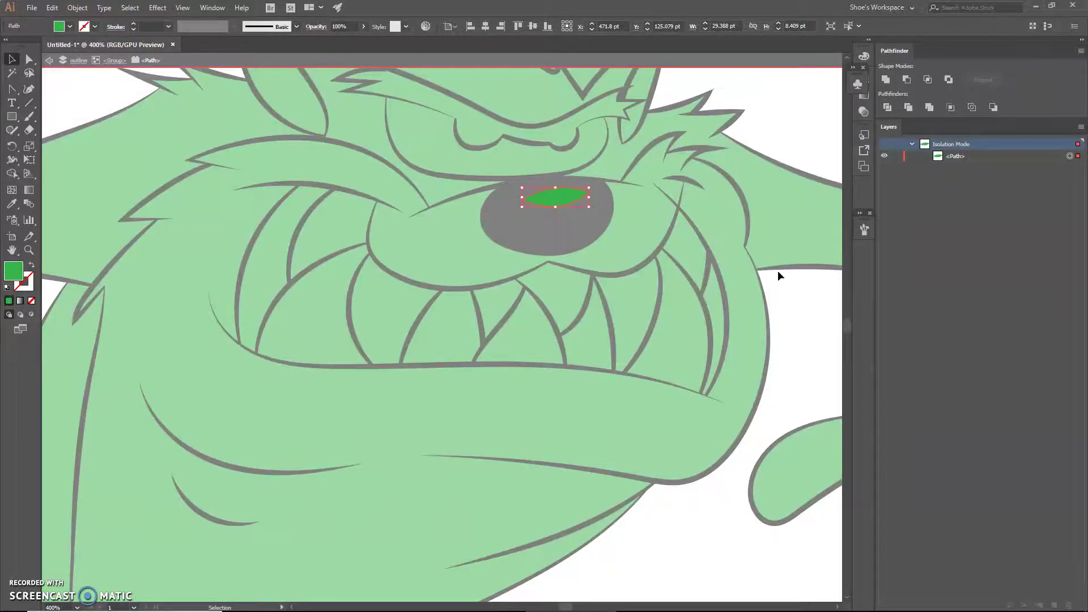
double_click(788, 312)
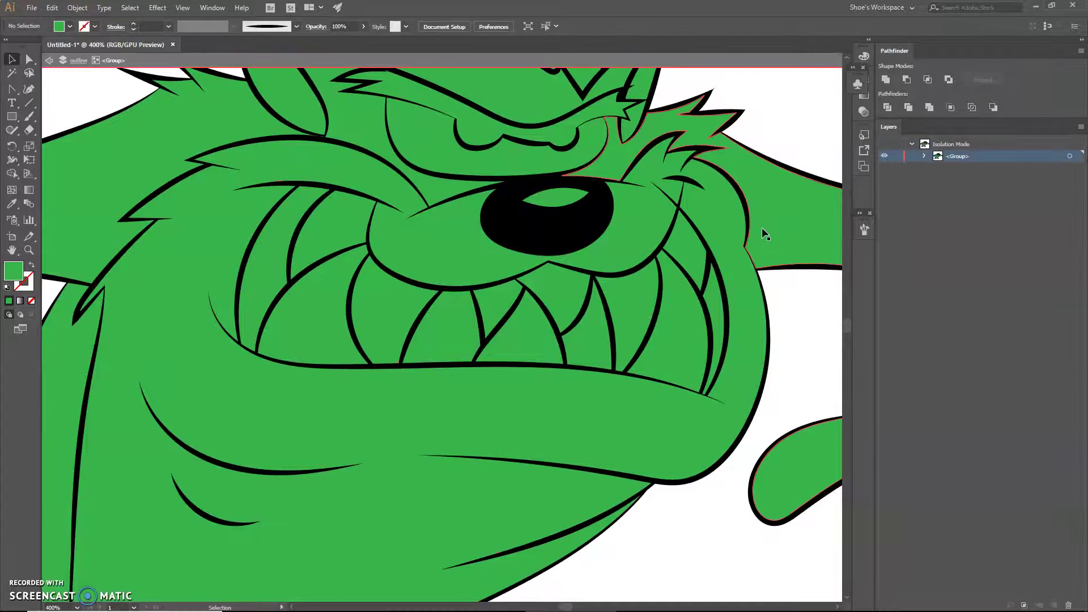
click(561, 198)
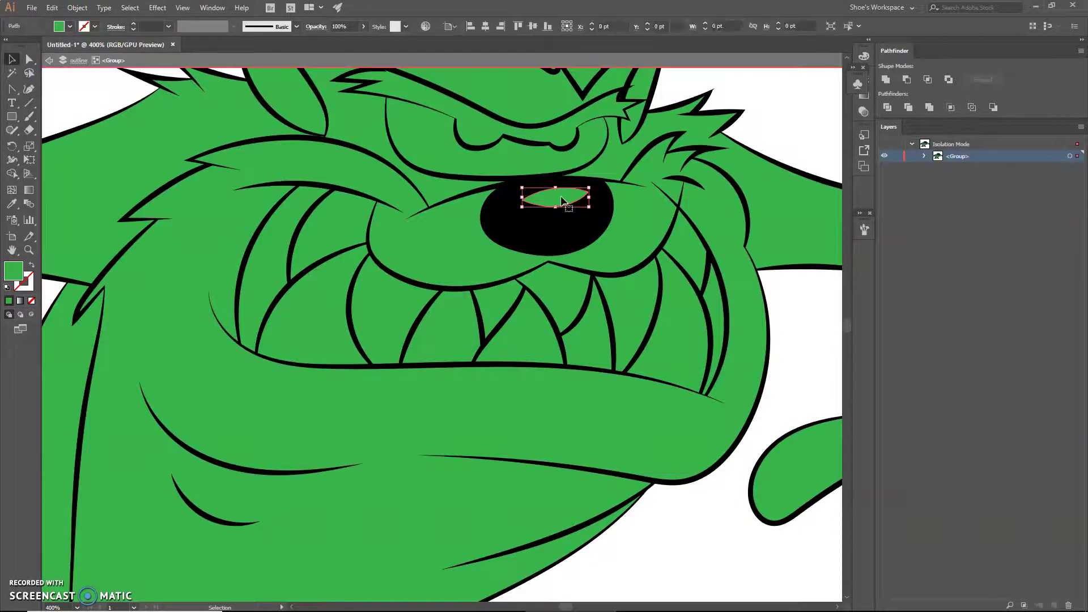
click(69, 26)
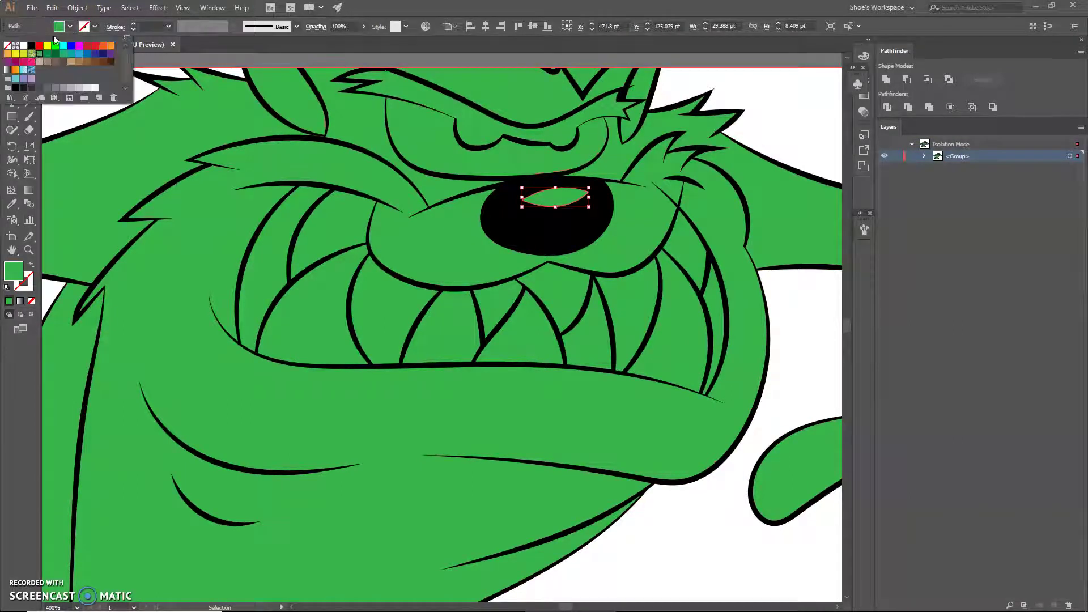
click(23, 46)
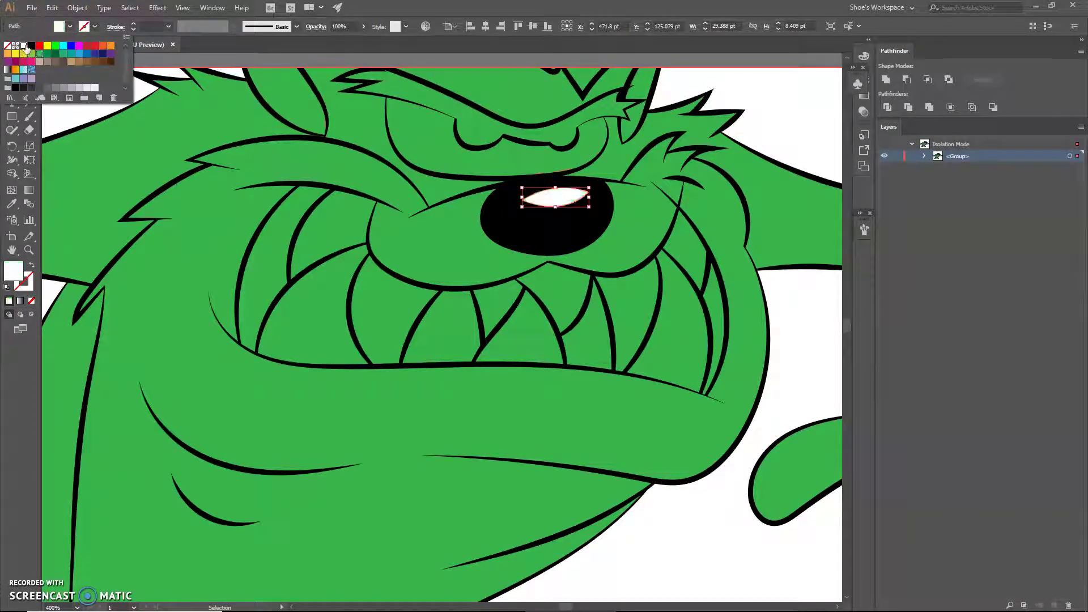
click(273, 240)
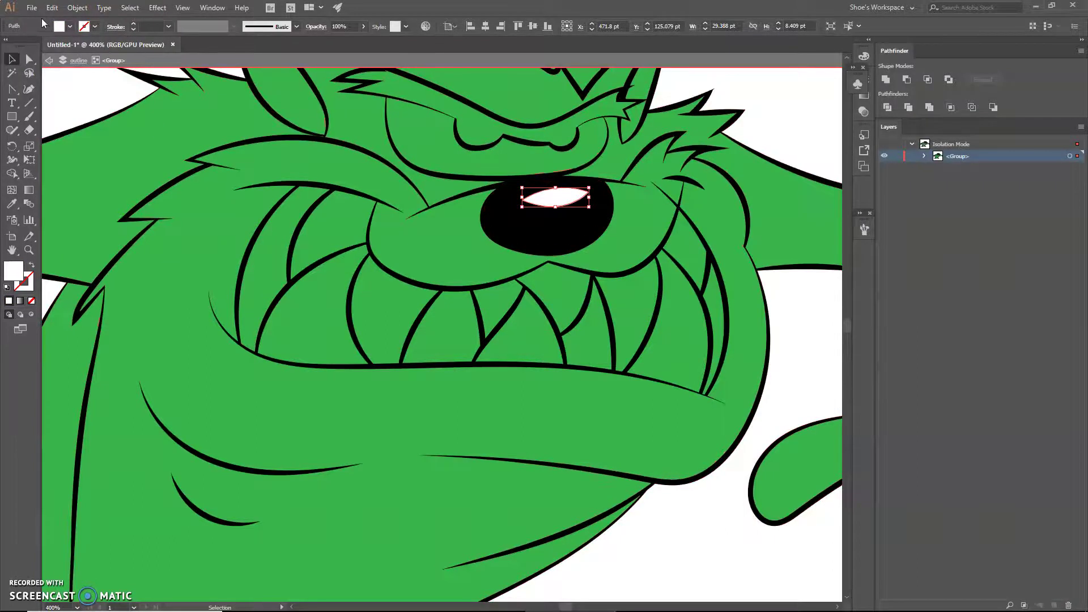
Shift-select all the tooth, lip and cheek shapes across the mouth.
click(269, 261)
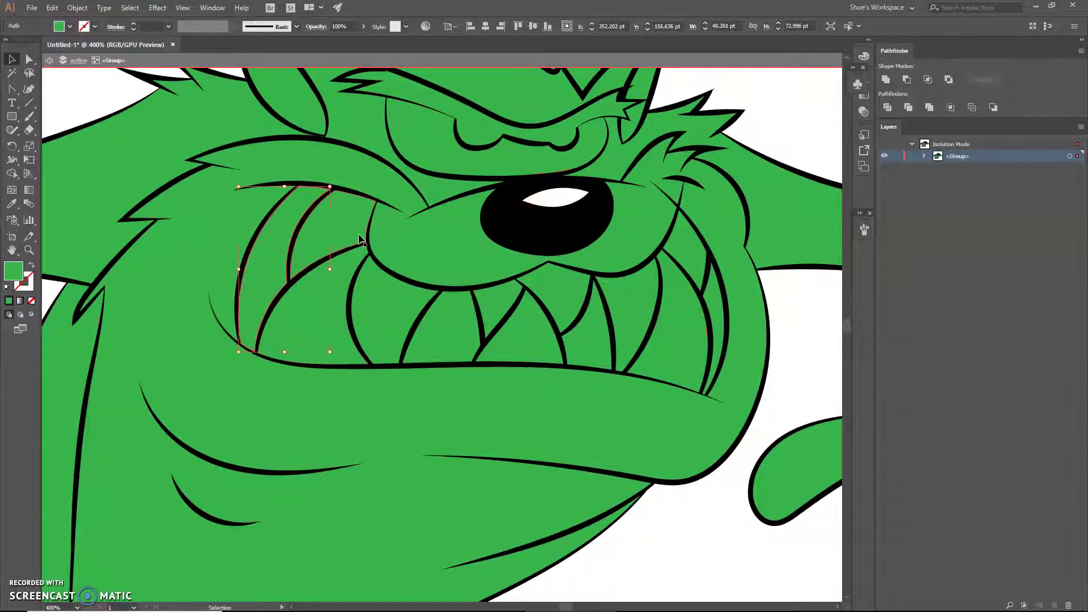
shift+click(363, 242)
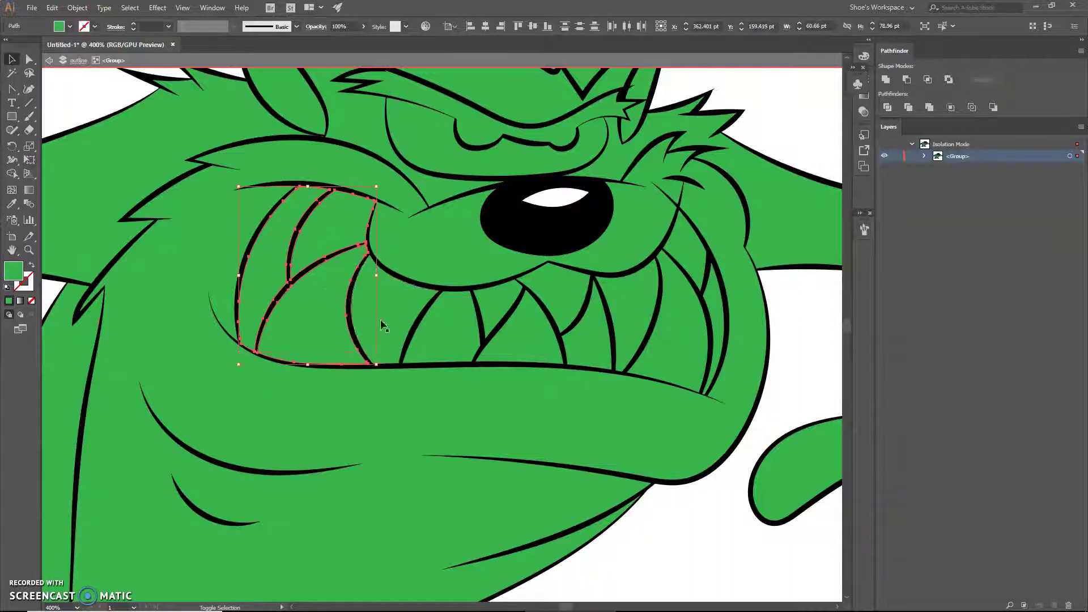
shift+click(447, 324)
shift+click(492, 303)
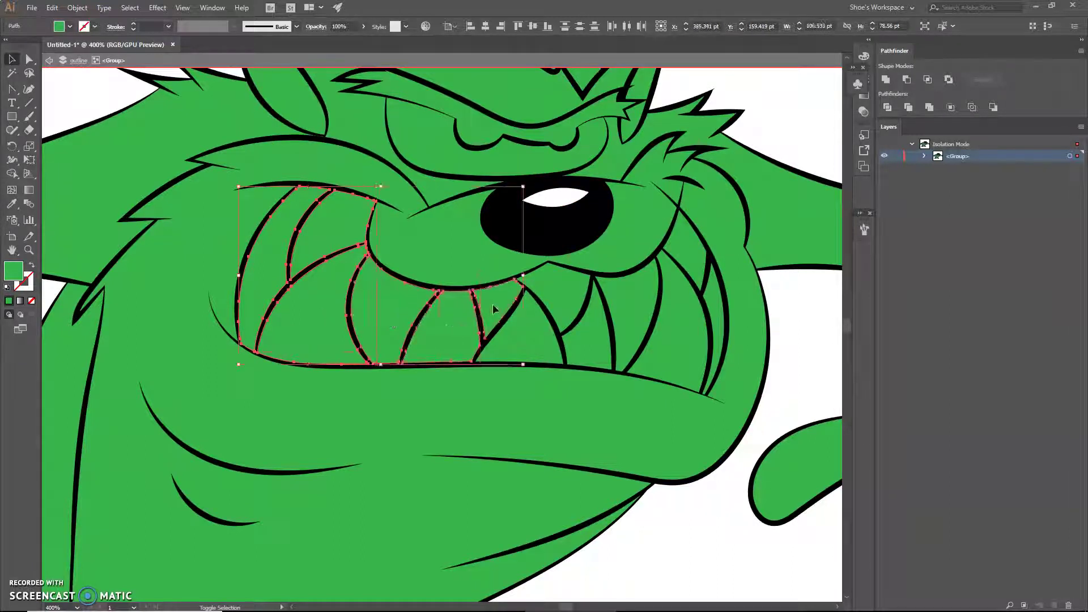
shift+click(536, 342)
shift+click(554, 284)
shift+click(611, 332)
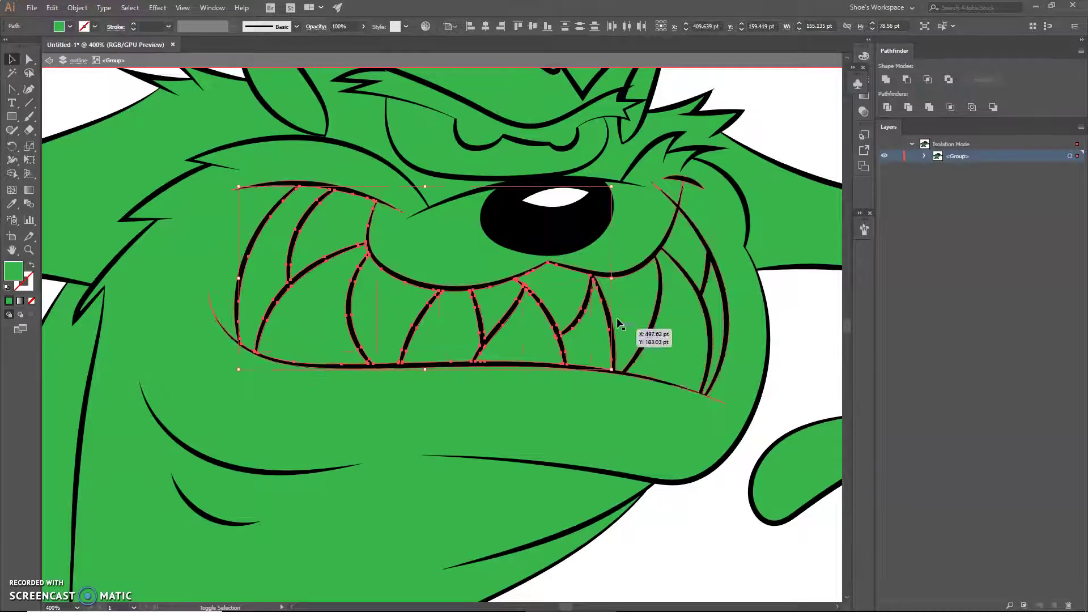
shift+click(635, 306)
shift+click(693, 251)
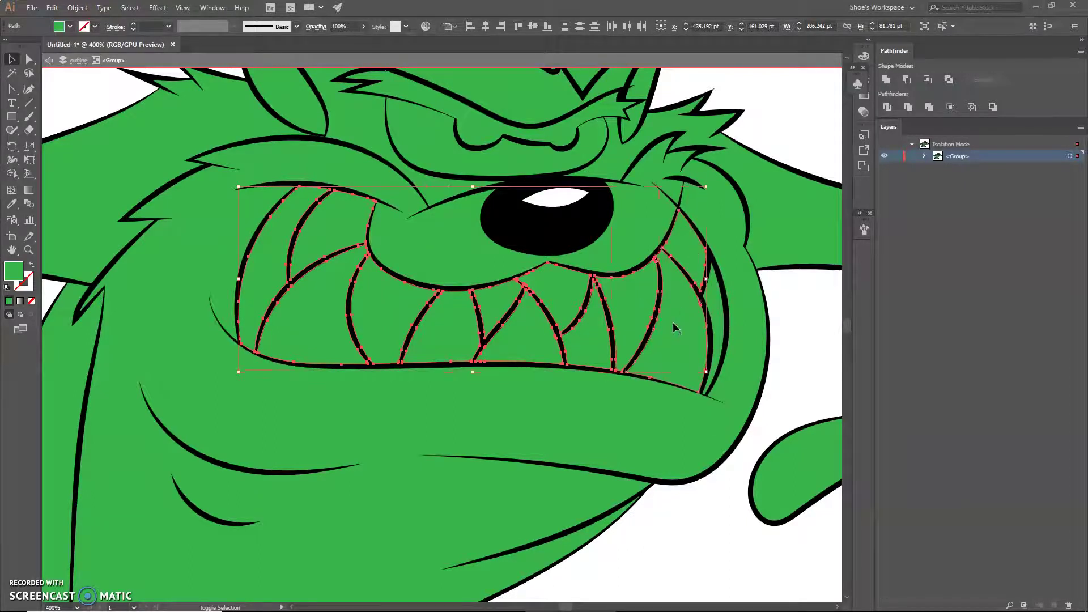
shift+click(708, 340)
shift+click(723, 317)
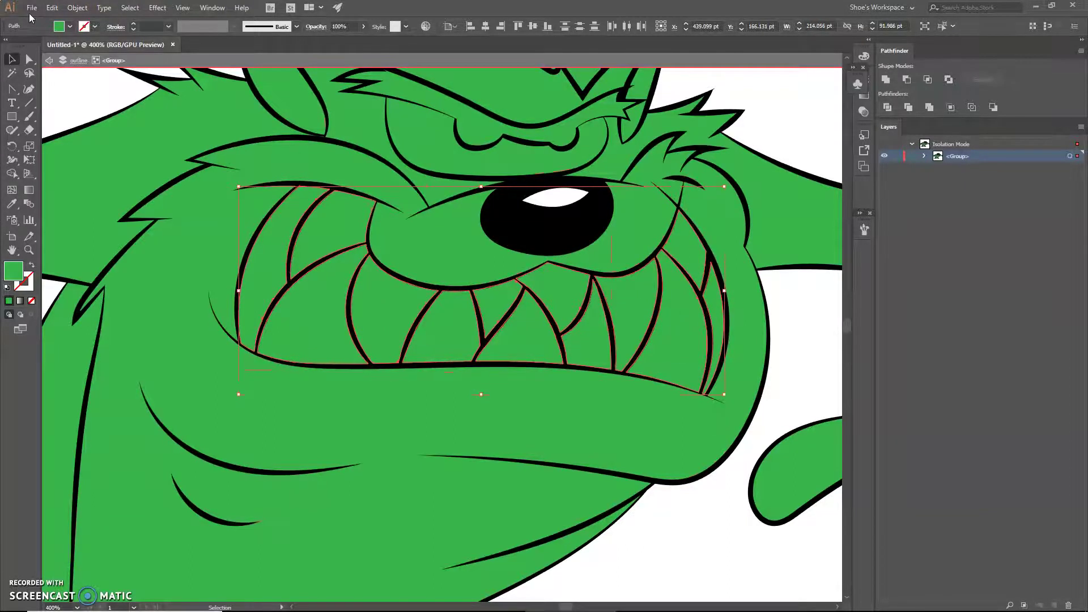
Fill the selected teeth white and zoom out to see the whole character.
click(70, 26)
click(23, 45)
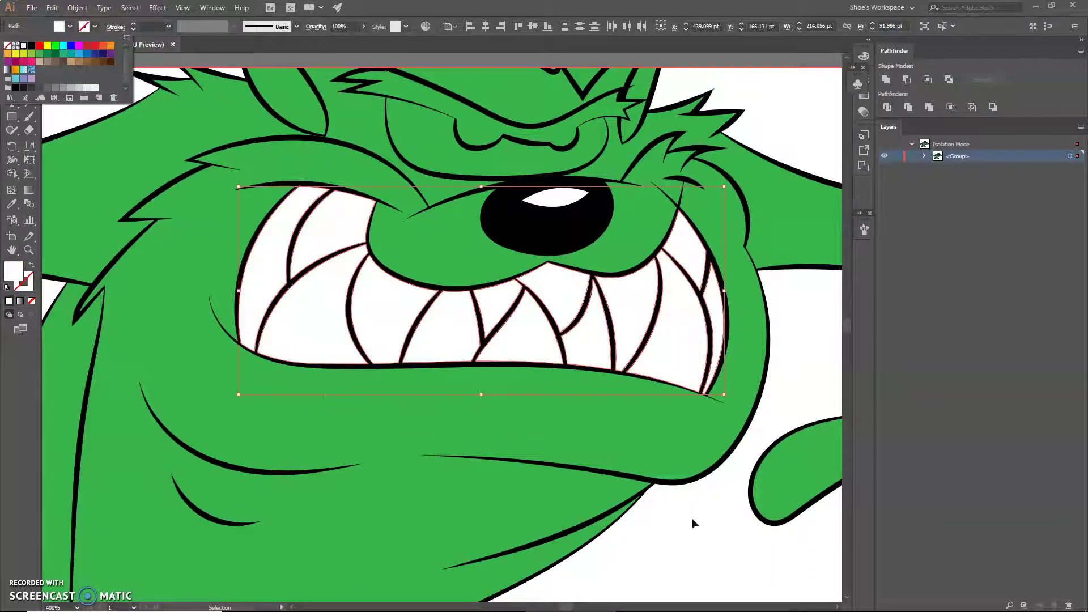
key(ctrl+minus)
key(ctrl+minus)
key(ctrl+minus)
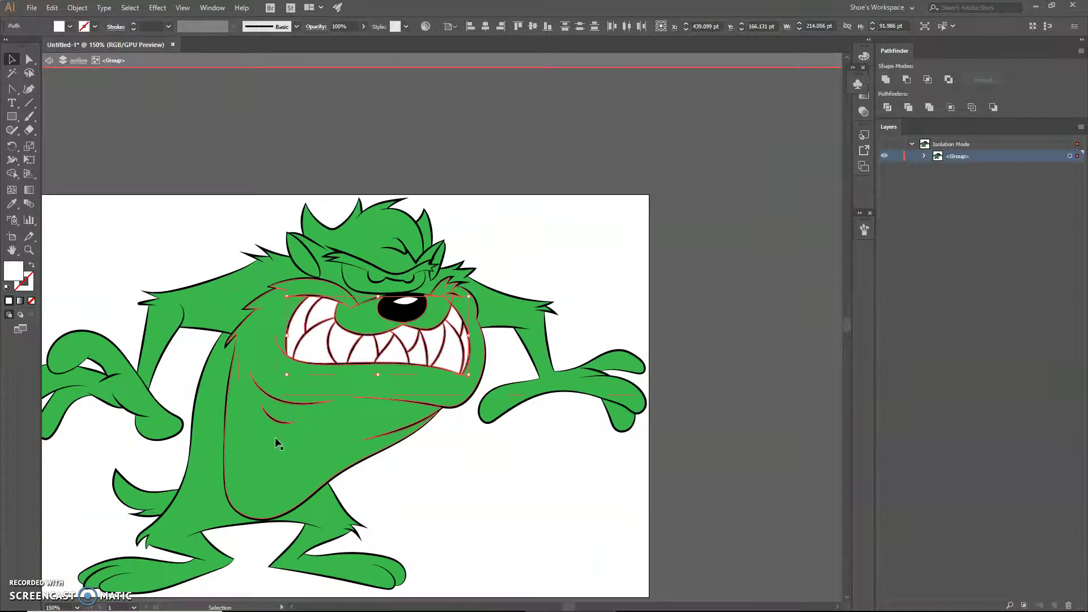
Fill the body and muzzle shape with tan.
click(274, 437)
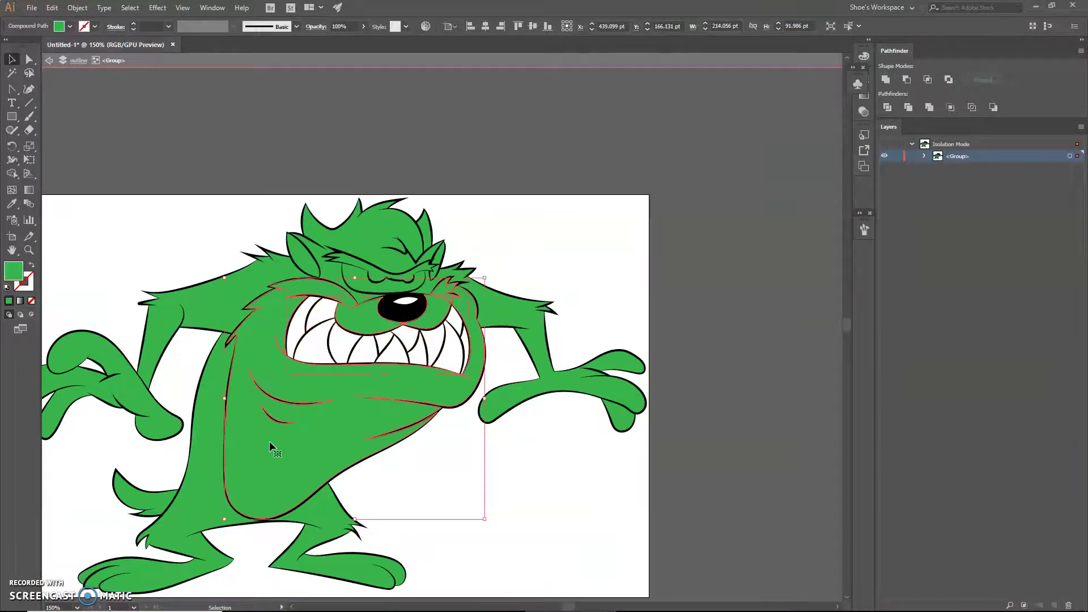
click(69, 26)
click(71, 61)
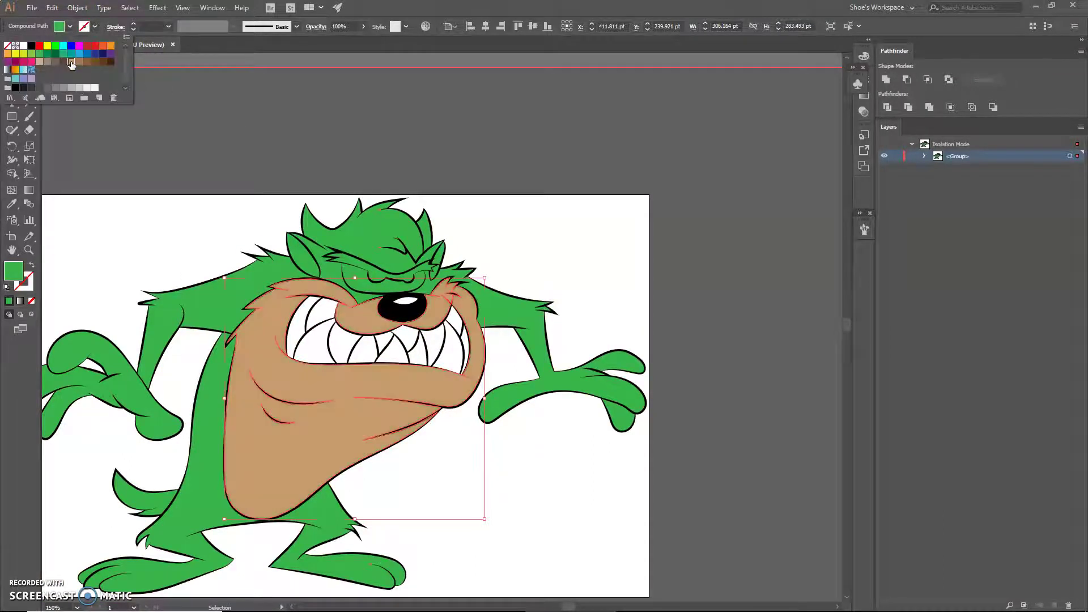
Fill the fur behind the left shoulder dark brown, then select the green left arm.
click(182, 234)
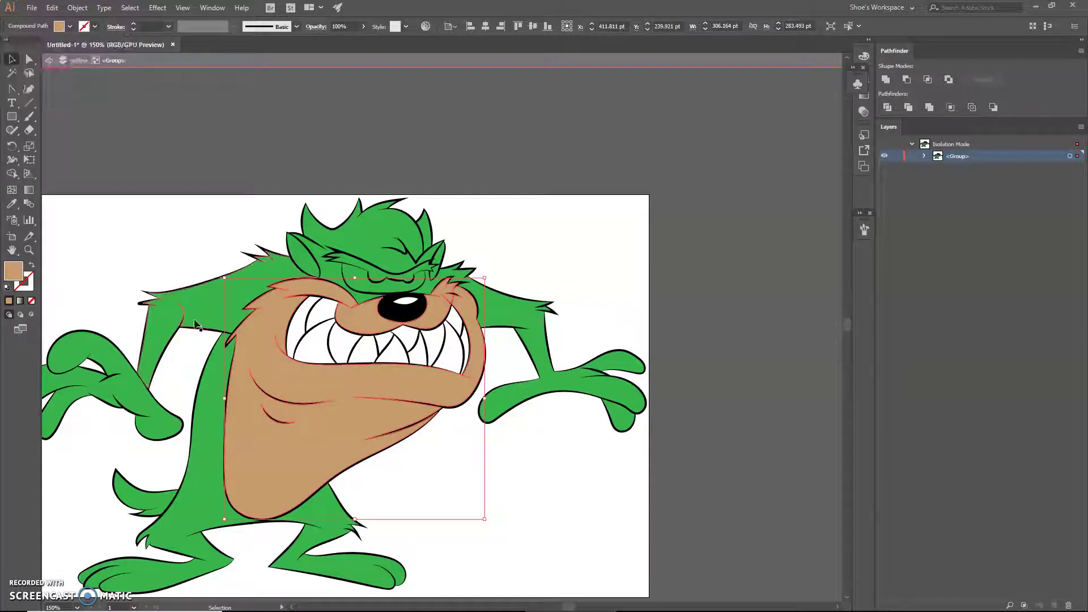
click(202, 311)
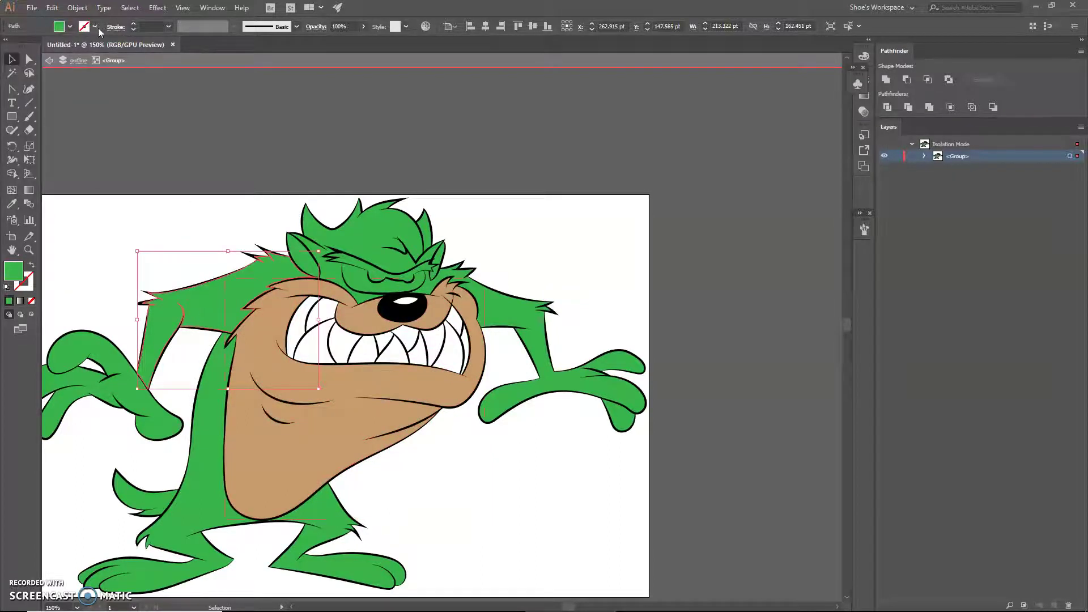
click(69, 26)
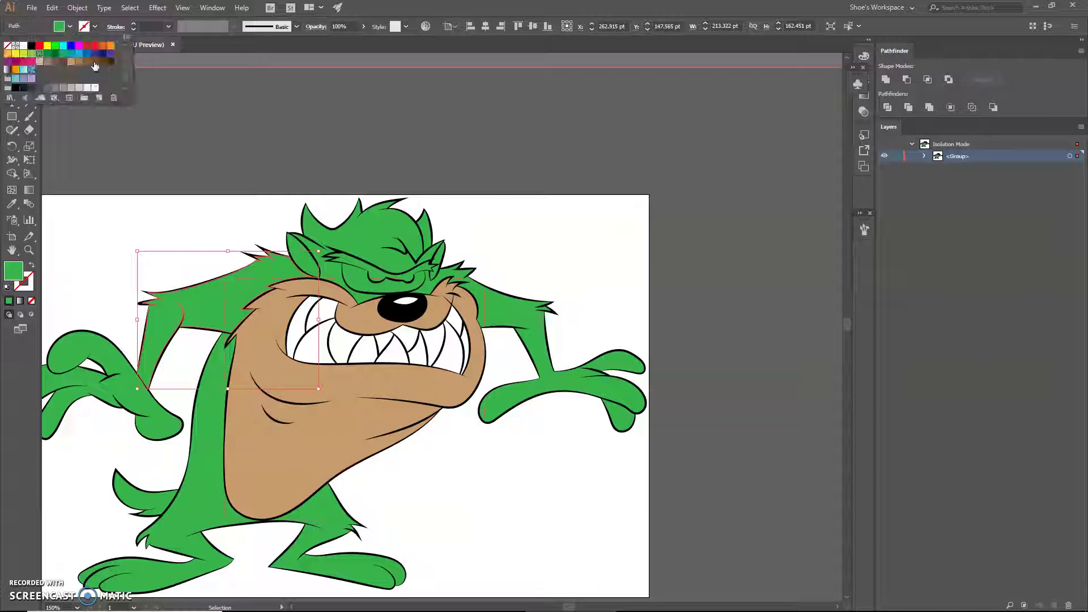
click(94, 62)
click(89, 282)
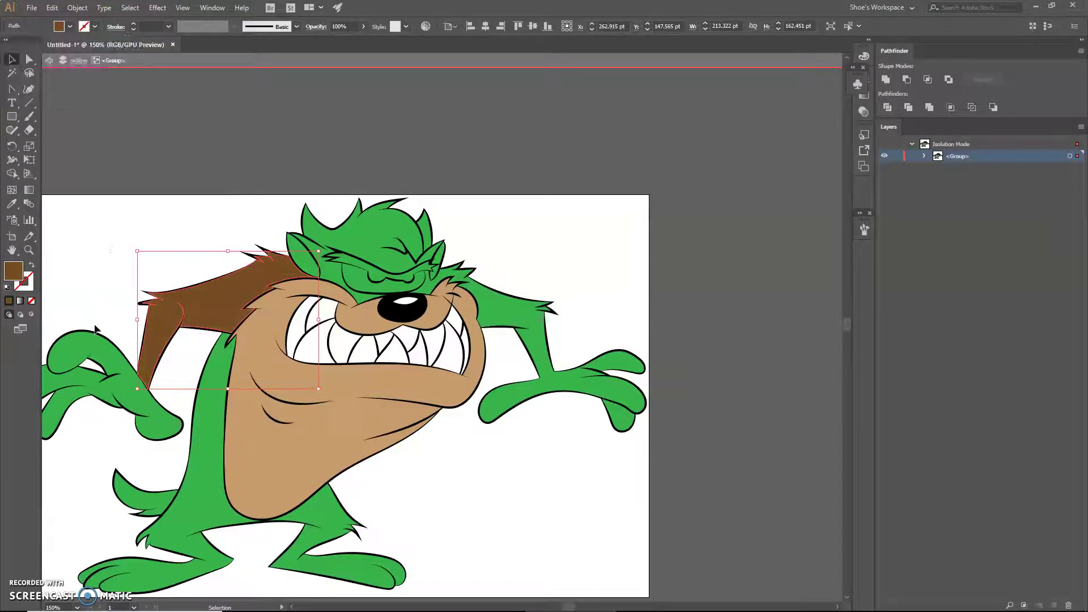
click(72, 353)
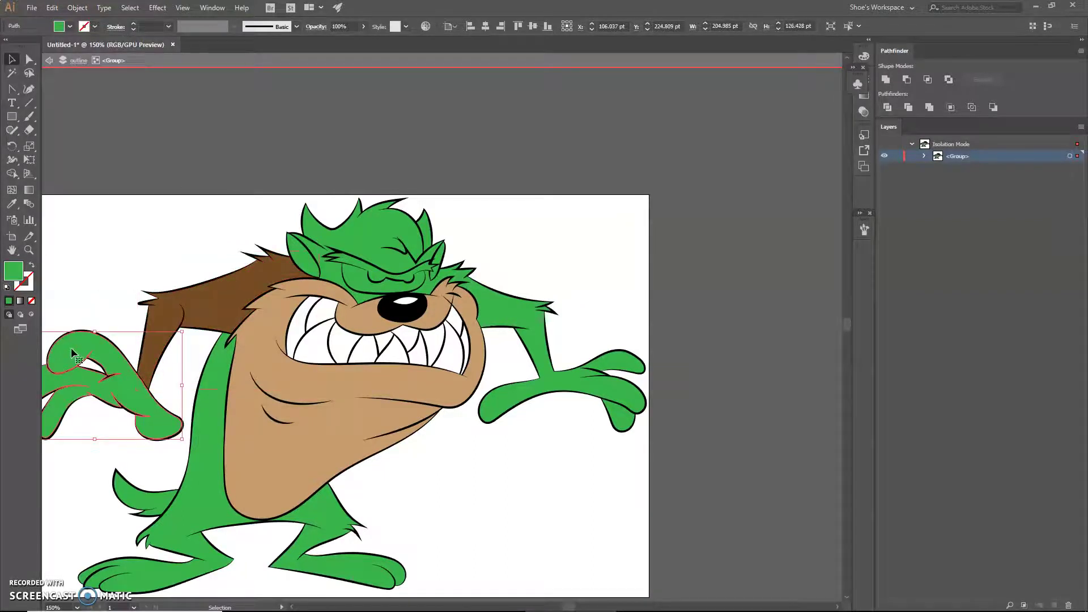
Eyedropper the dark brown fur colour onto the selected arms, body and legs.
shift+click(213, 436)
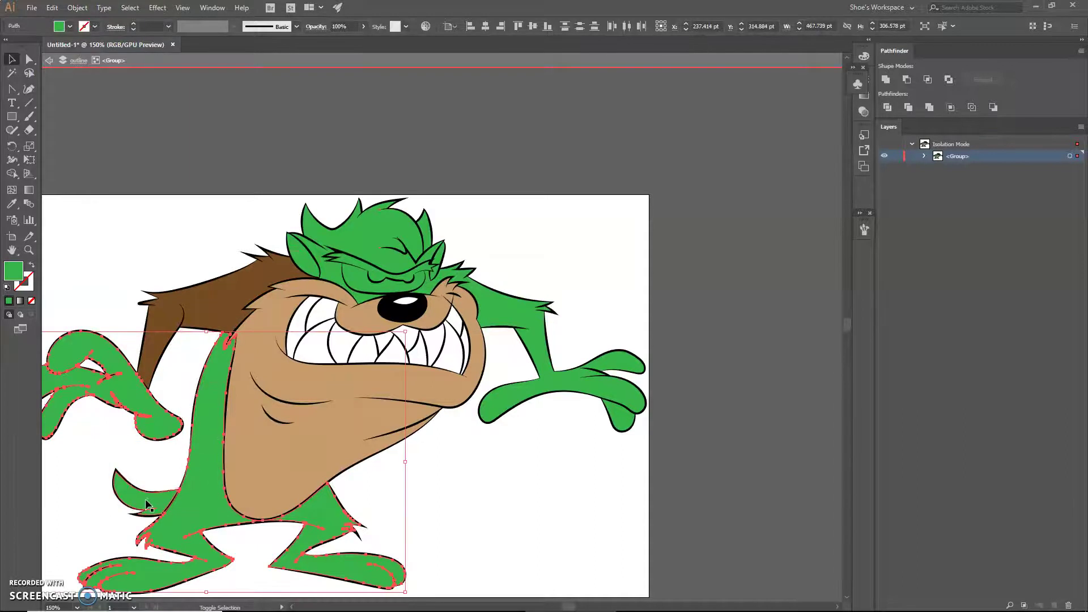
shift+click(494, 306)
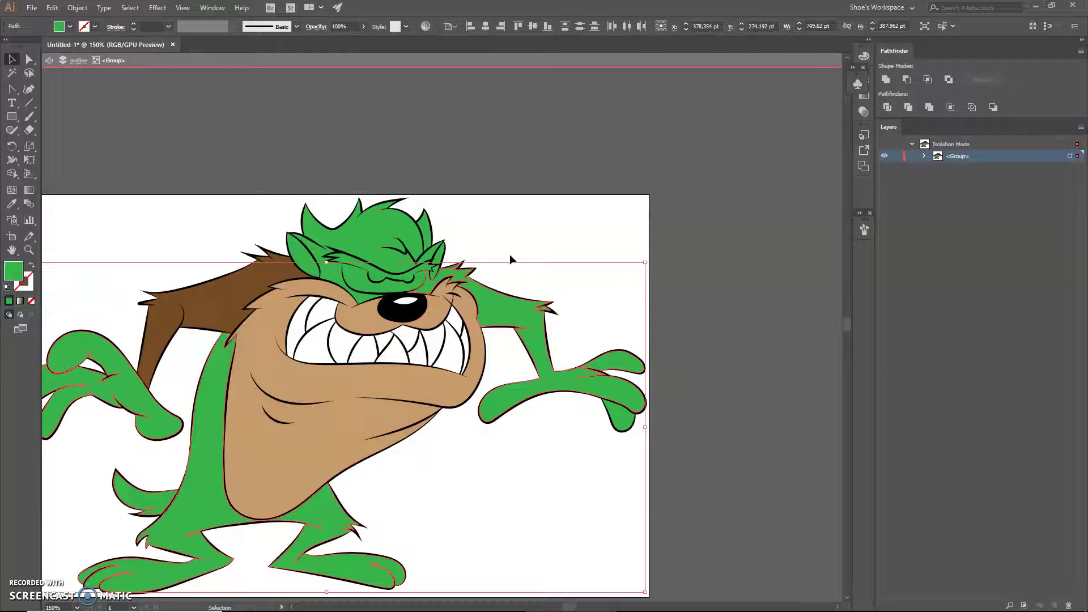
shift+click(211, 321)
key(i)
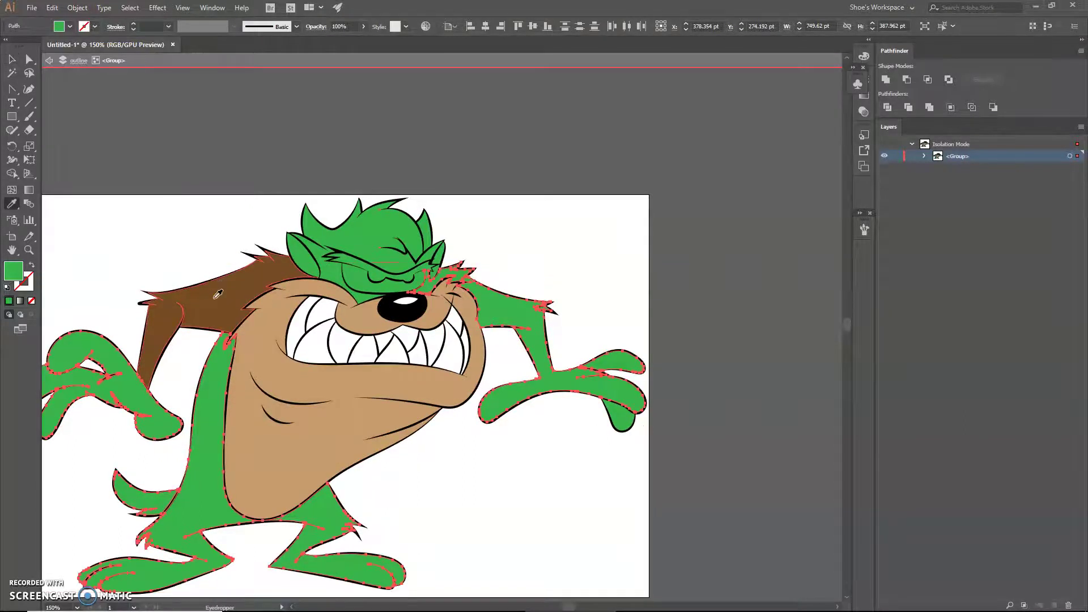
click(218, 289)
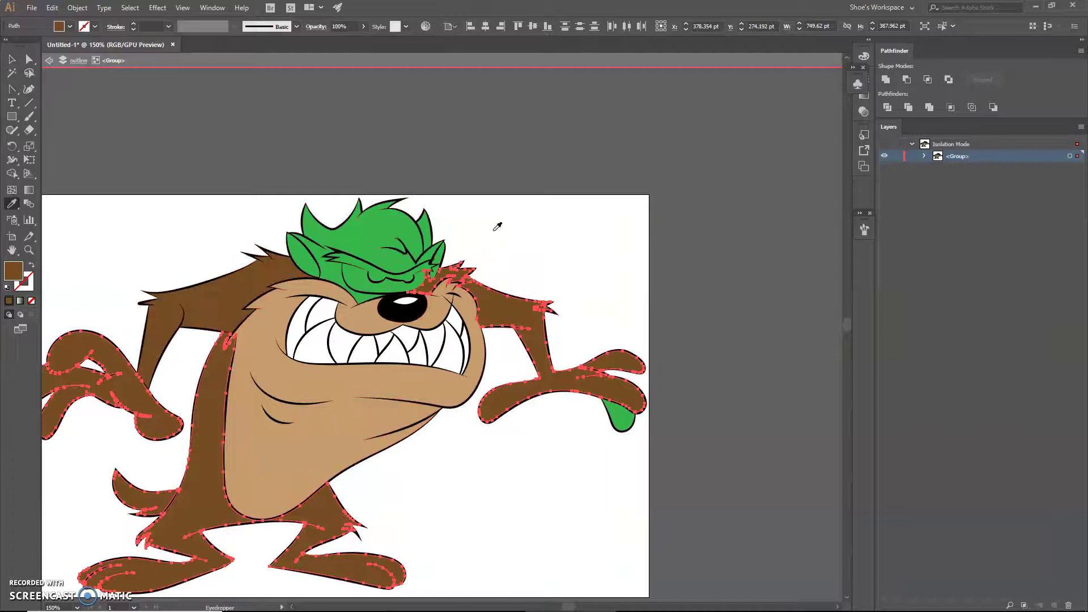
Eyedropper the brown onto the hair on top of the head and the small right tuft.
key(v)
click(345, 238)
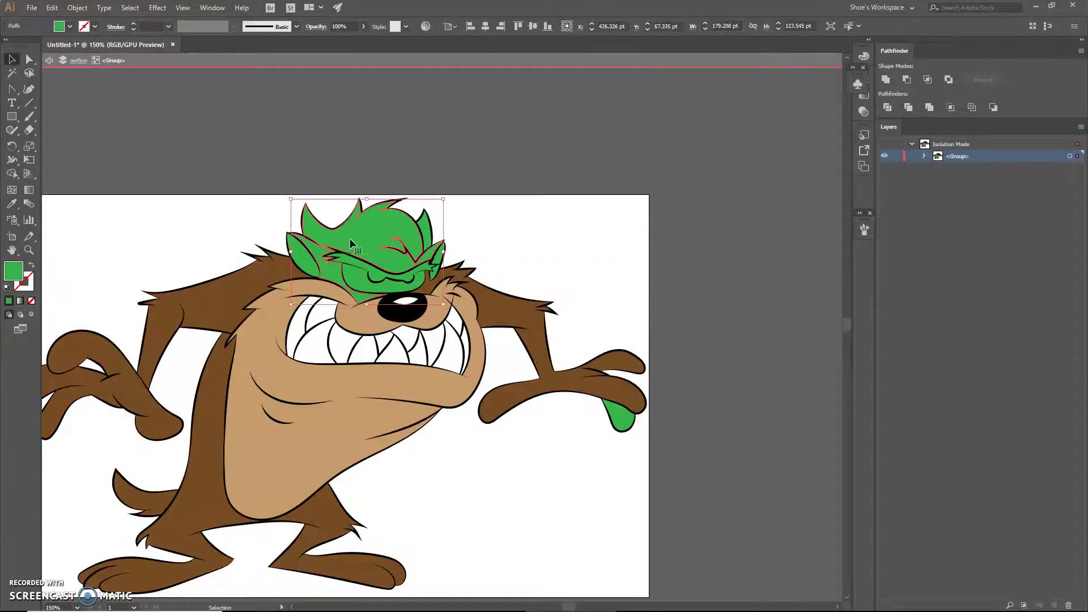
key(i)
click(500, 299)
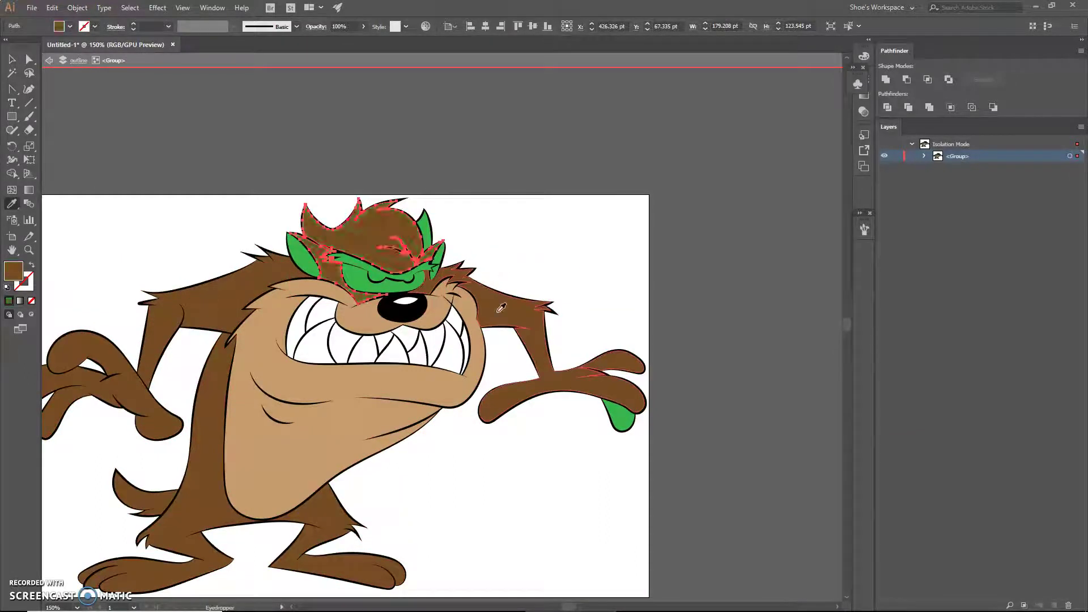
scroll(501, 263, up, 1)
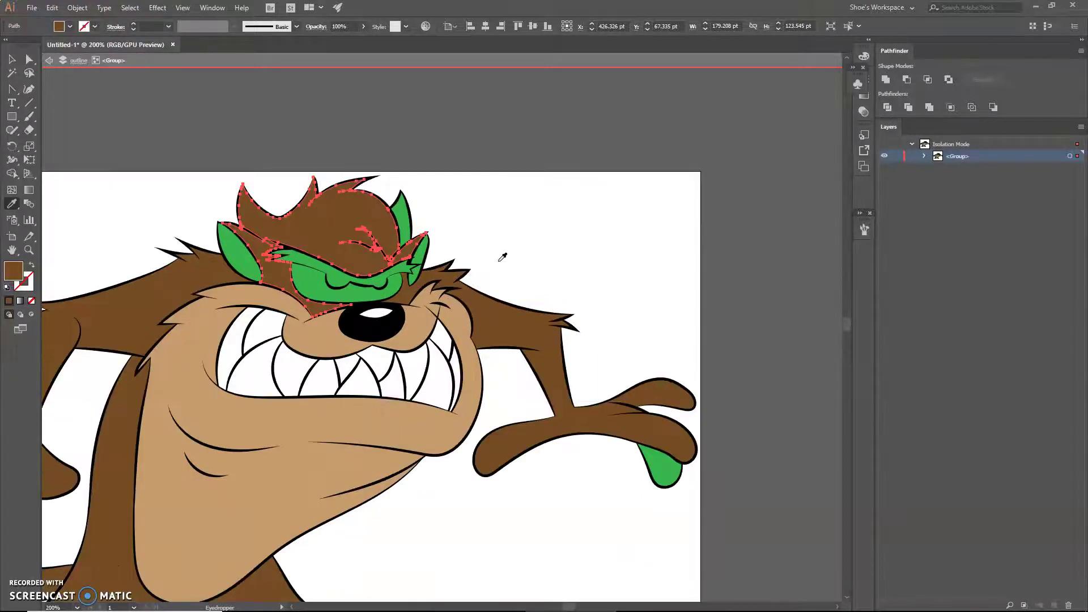
key(v)
click(398, 225)
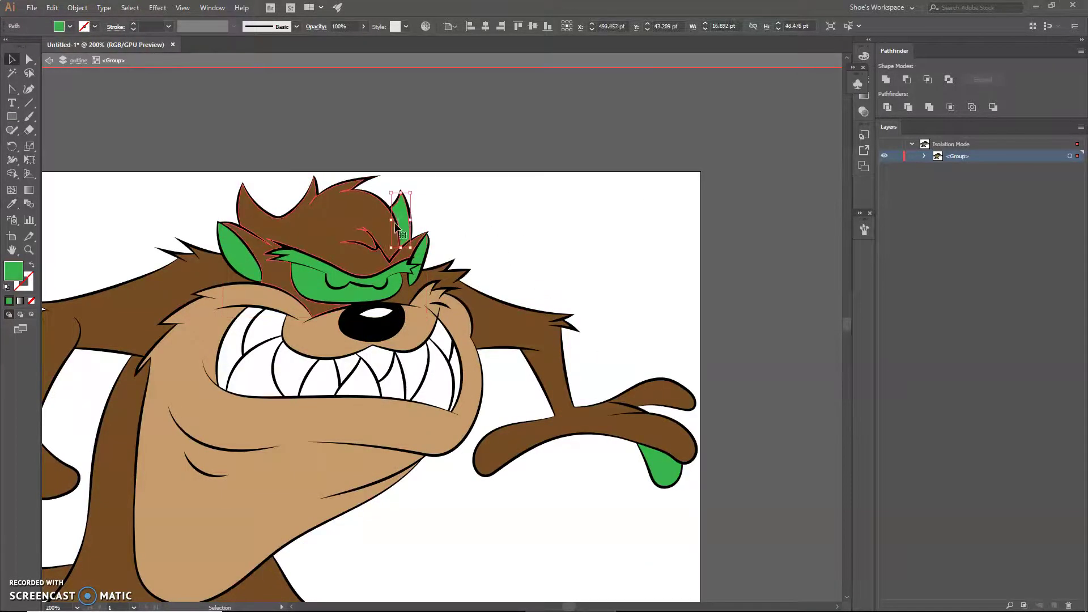
key(i)
click(368, 220)
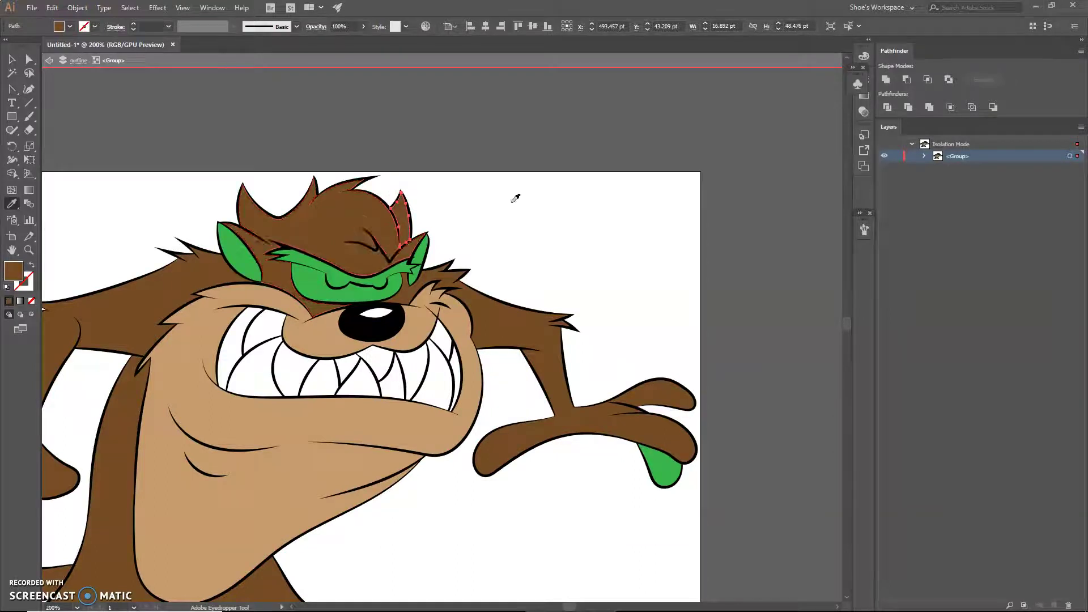
key(v)
click(235, 256)
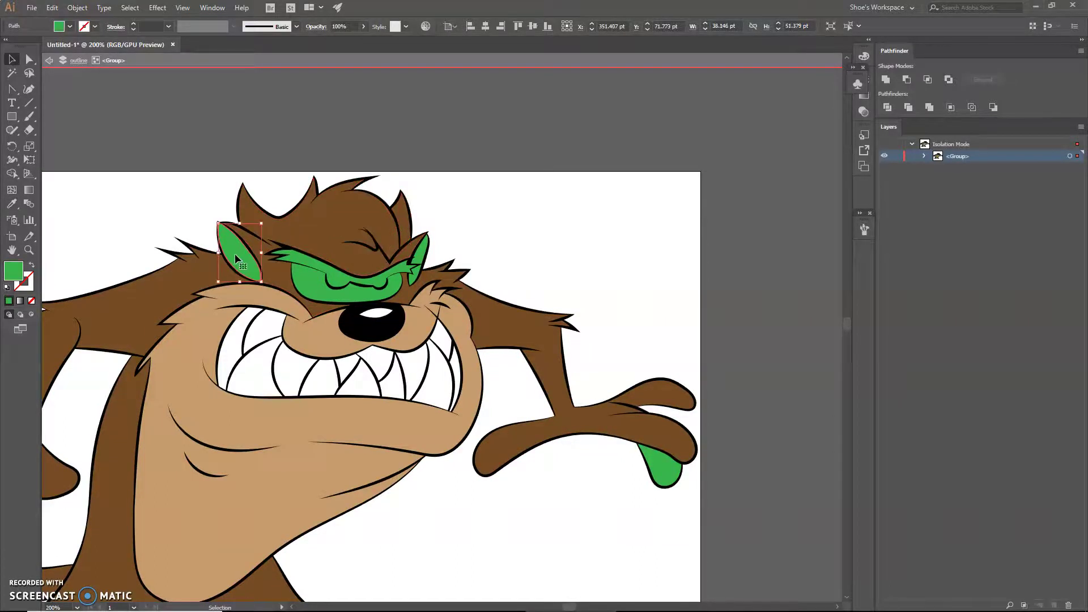
Give both ears the tan face colour with the Eyedropper.
shift+click(423, 256)
key(i)
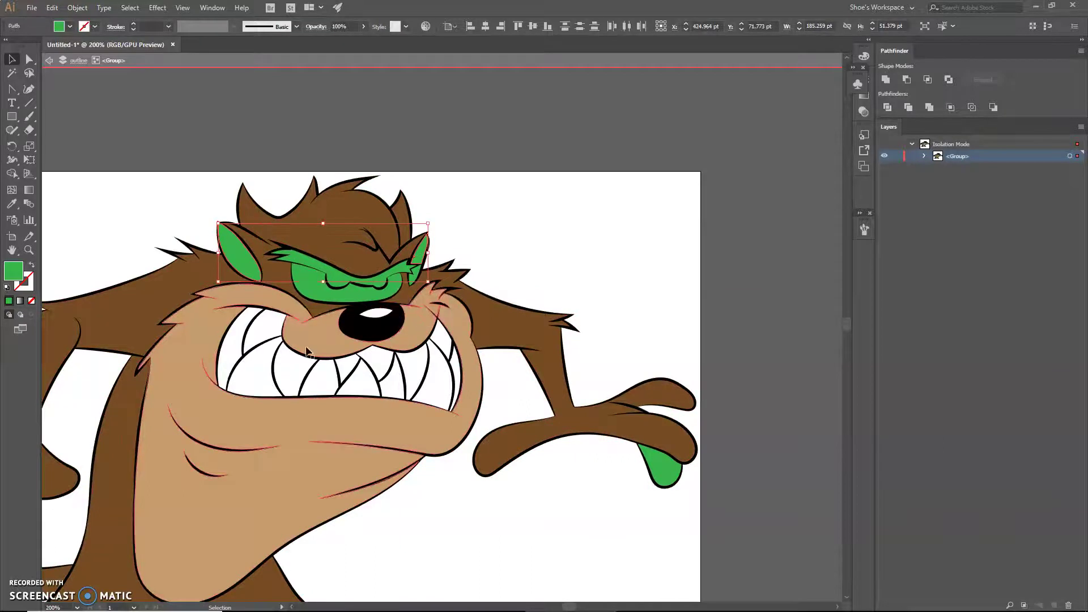
click(289, 425)
scroll(382, 344, down, 2)
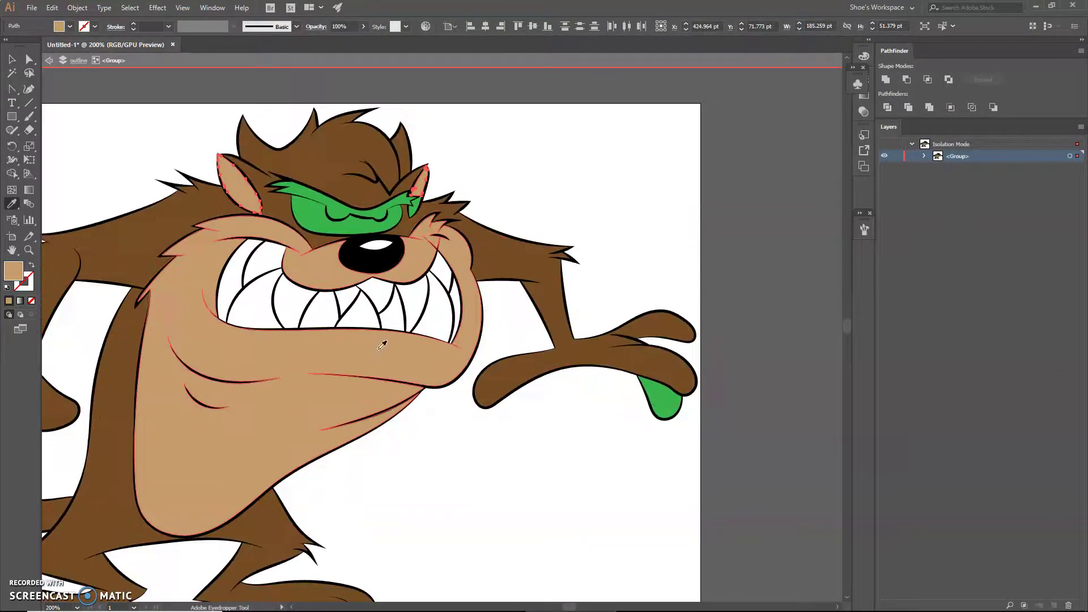
Make the eye mask white by sampling the teeth.
key(v)
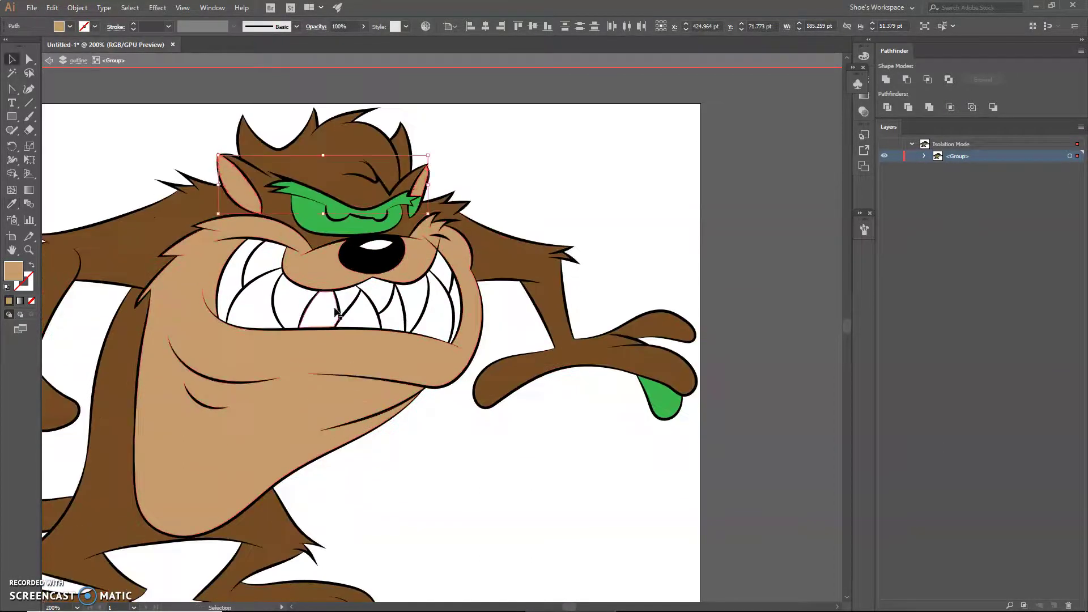
click(318, 225)
key(i)
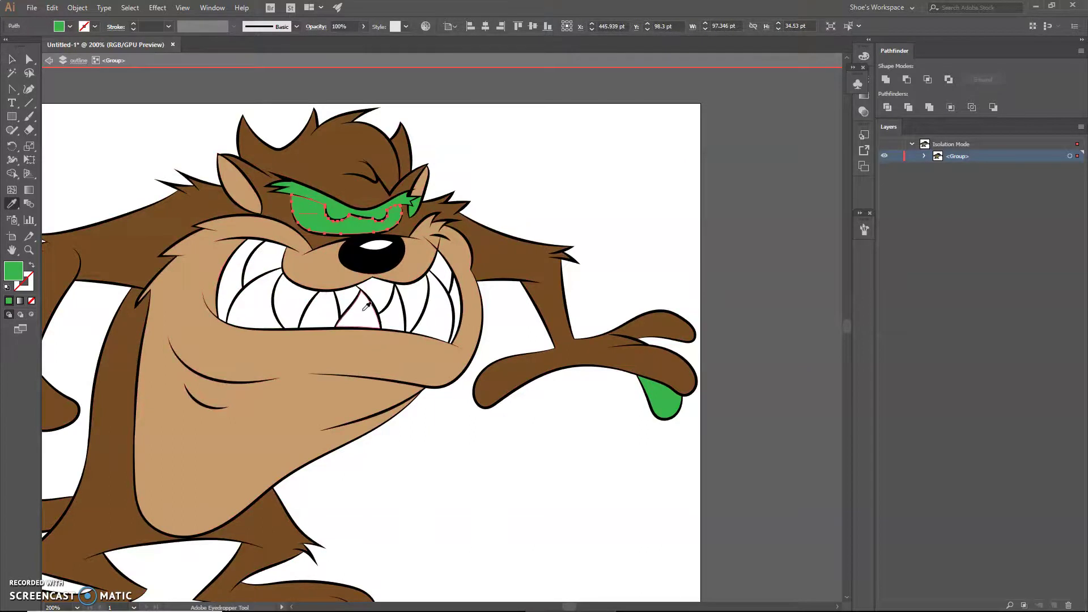
click(364, 309)
Make the brow black by sampling the nose, then deselect and pan to view Taz.
key(v)
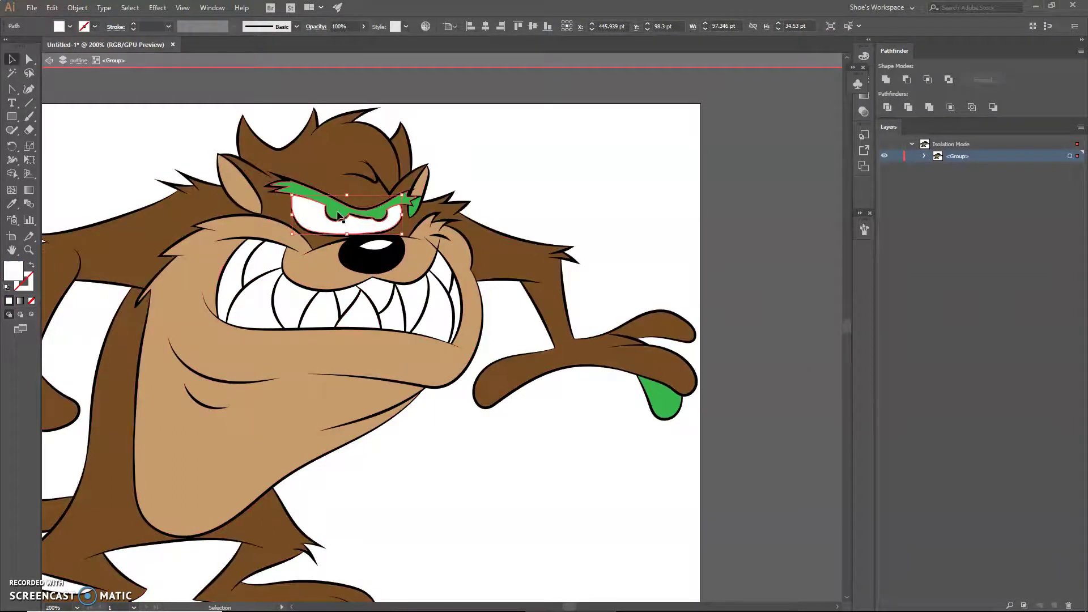
click(339, 215)
key(i)
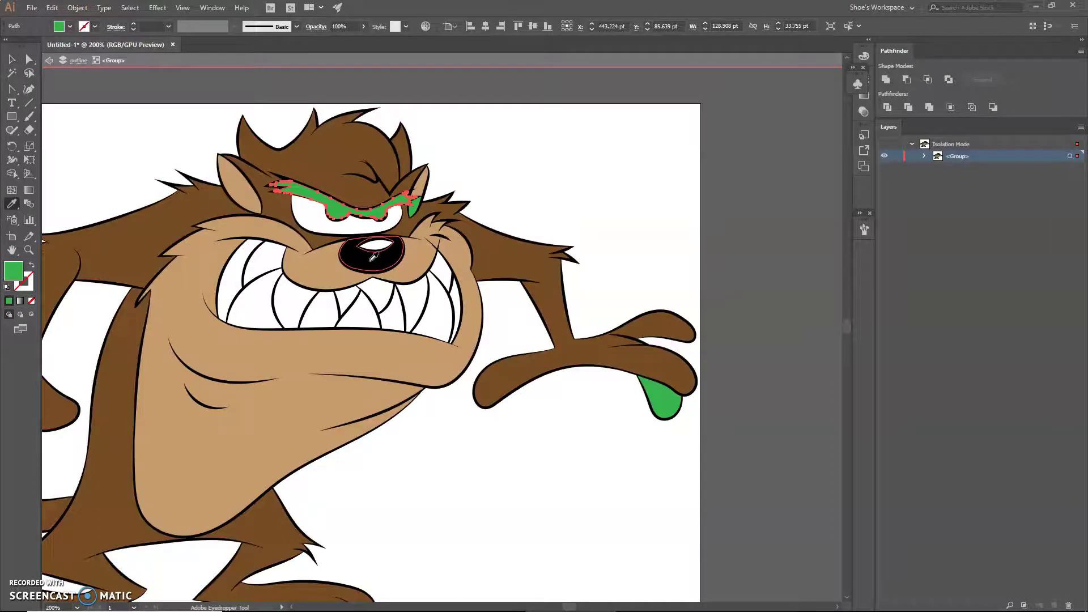
click(373, 257)
key(v)
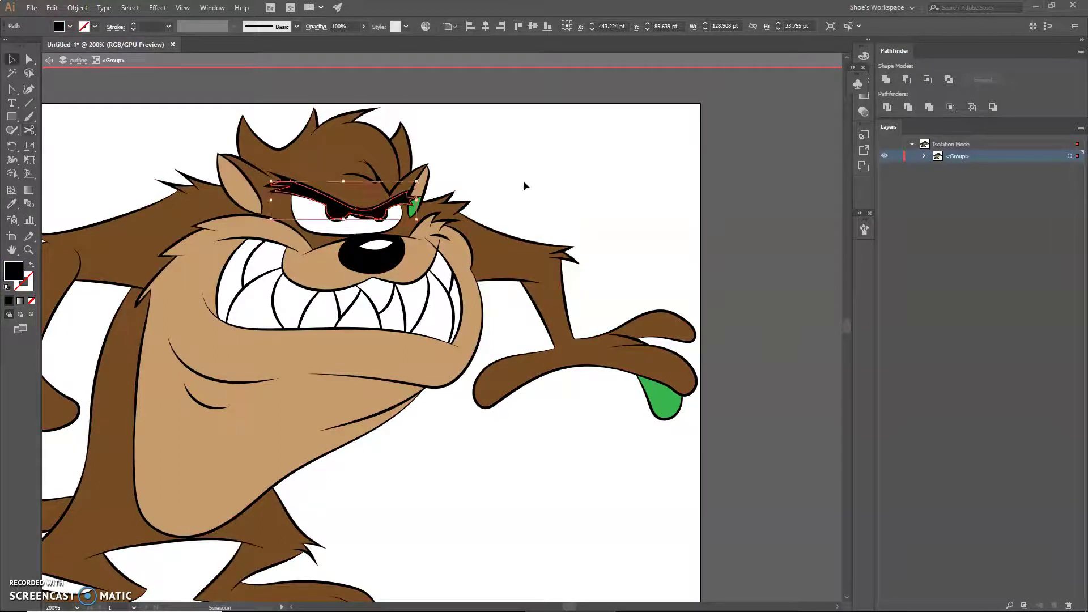
click(524, 185)
scroll(401, 442, down, 1)
drag(401, 473, 511, 380)
Recolor the green claw on Taz's raised hand with the arm's dark brown using the Eyedropper.
scroll(512, 380, down, 1)
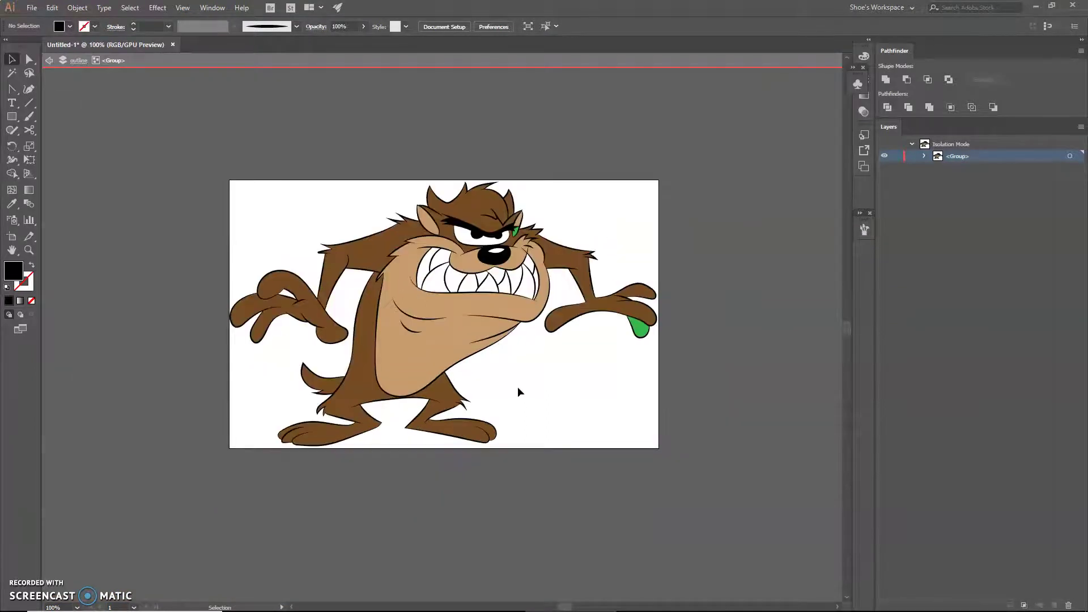
click(638, 329)
key(i)
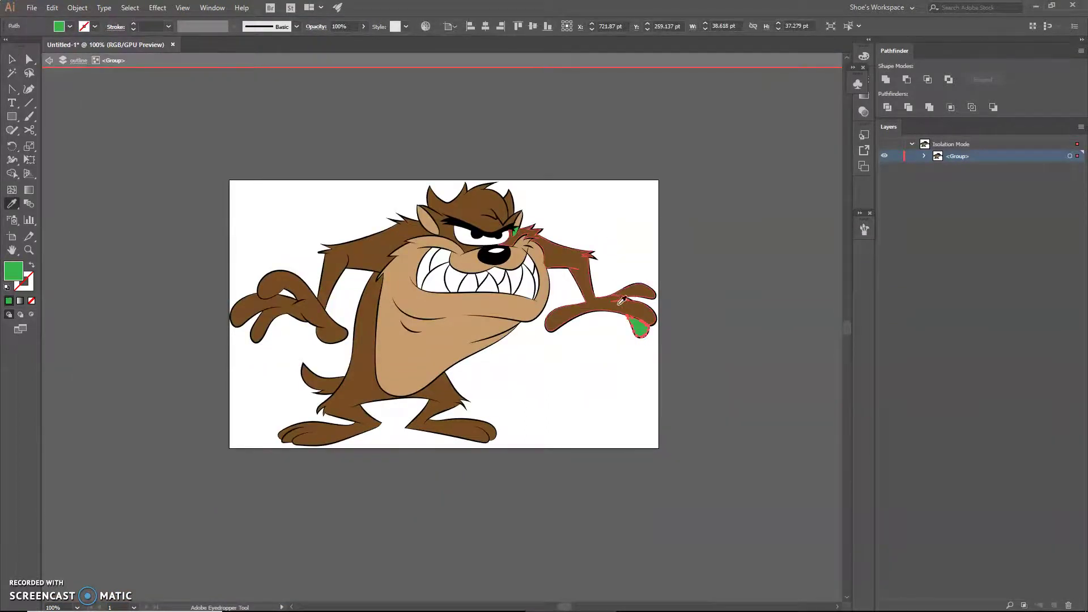
click(571, 312)
key(v)
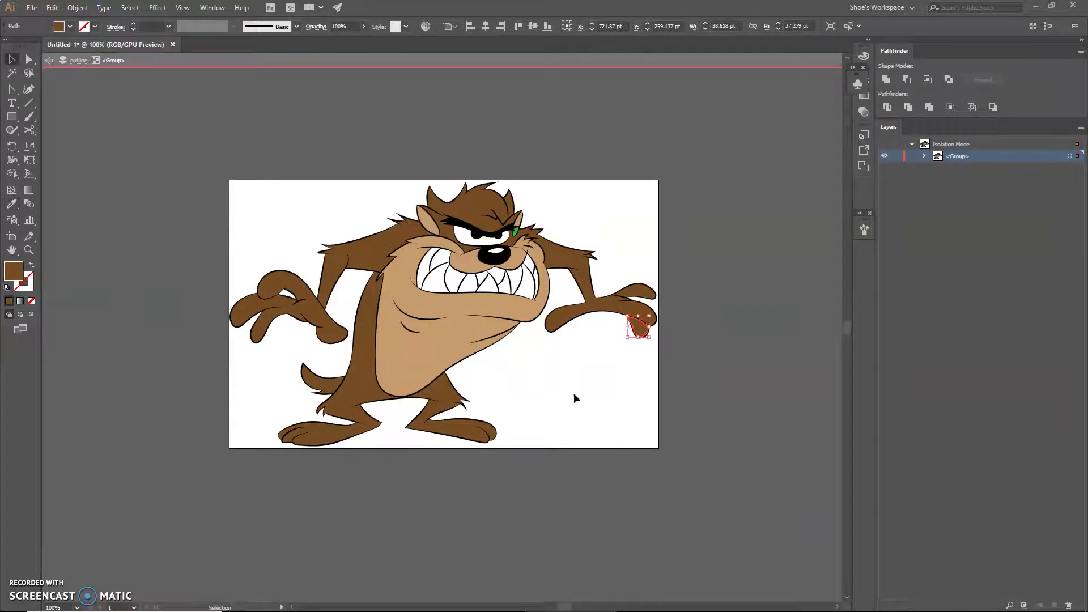
click(574, 393)
Center the whole character in view and exit Isolation Mode.
scroll(561, 385, up, 1)
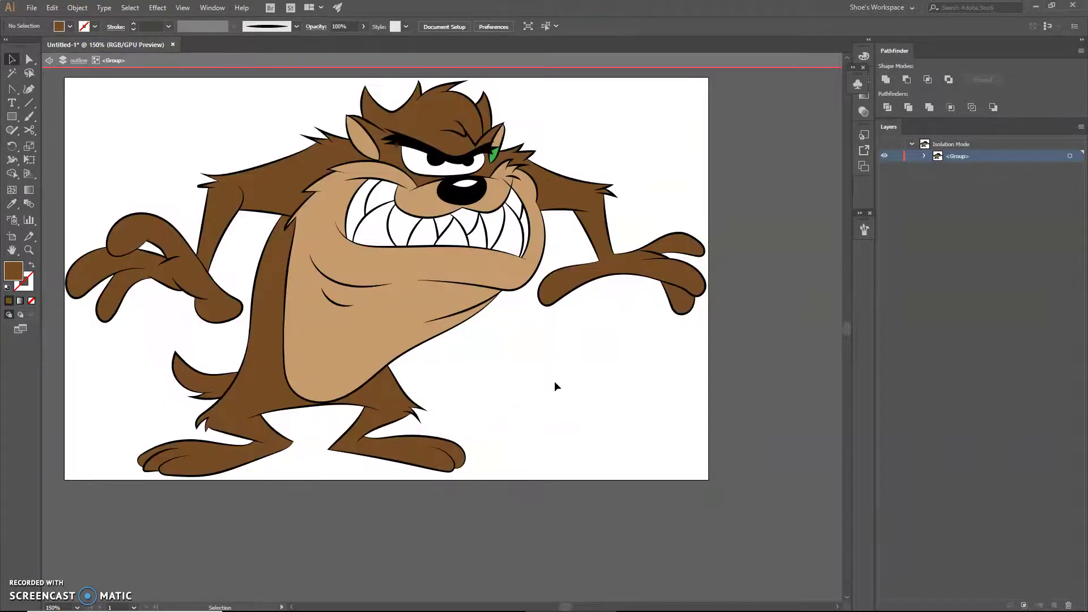
drag(555, 381, 598, 431)
double_click(599, 437)
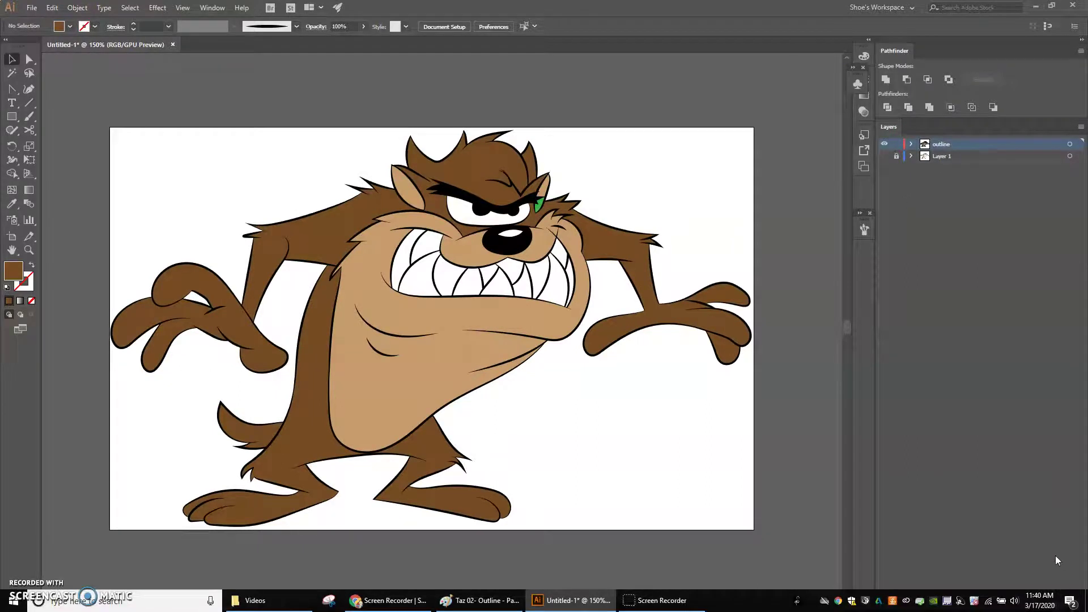
Add a new layer with an orange-yellow gradient rectangle covering the artboard, moved below the outline layer.
click(1054, 606)
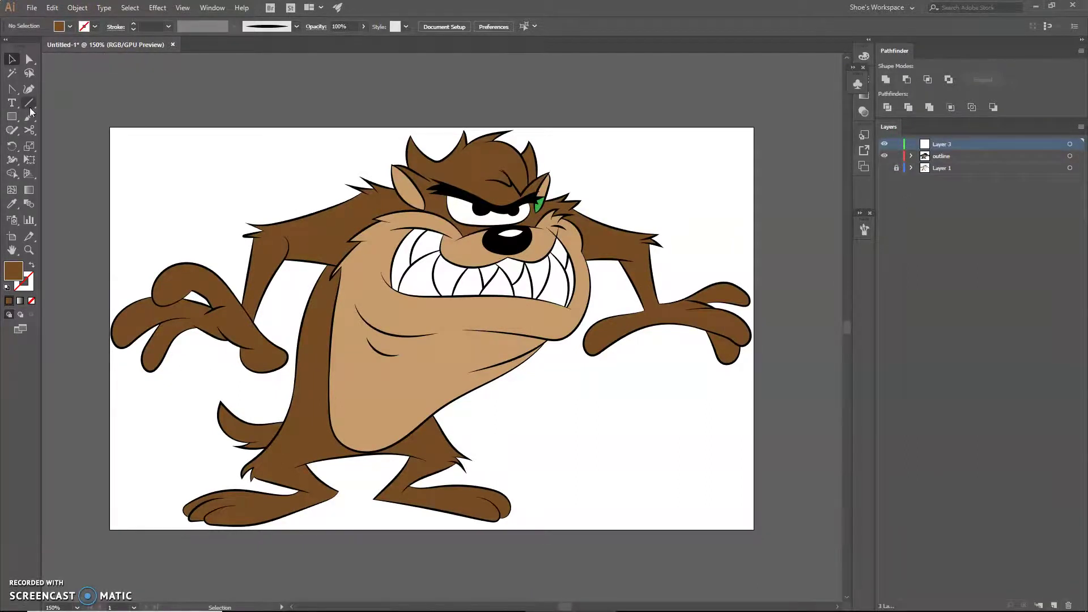
click(70, 26)
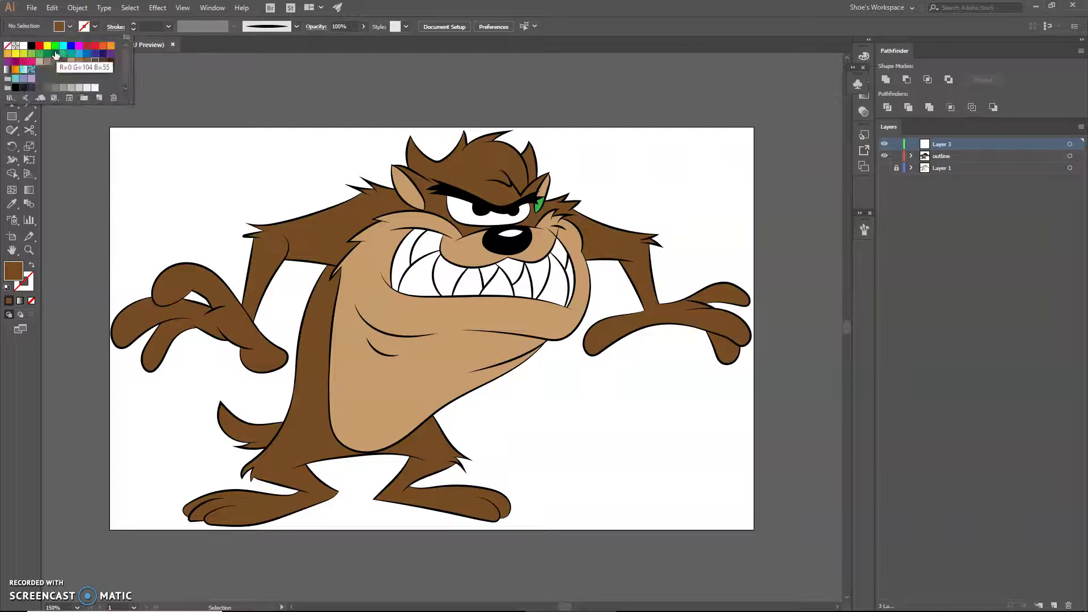
click(15, 70)
key(m)
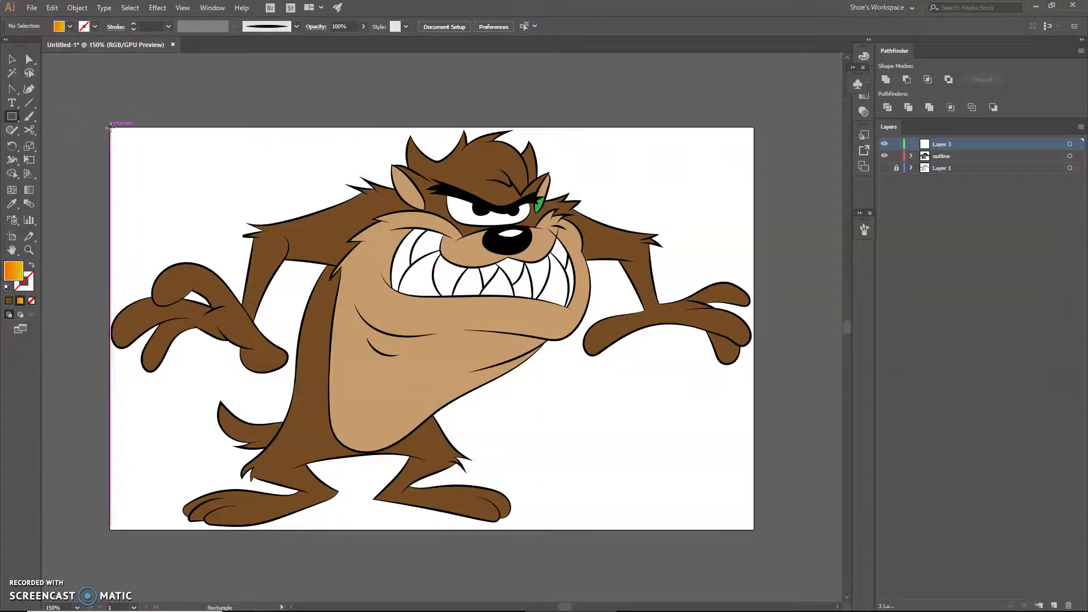
drag(107, 128, 755, 530)
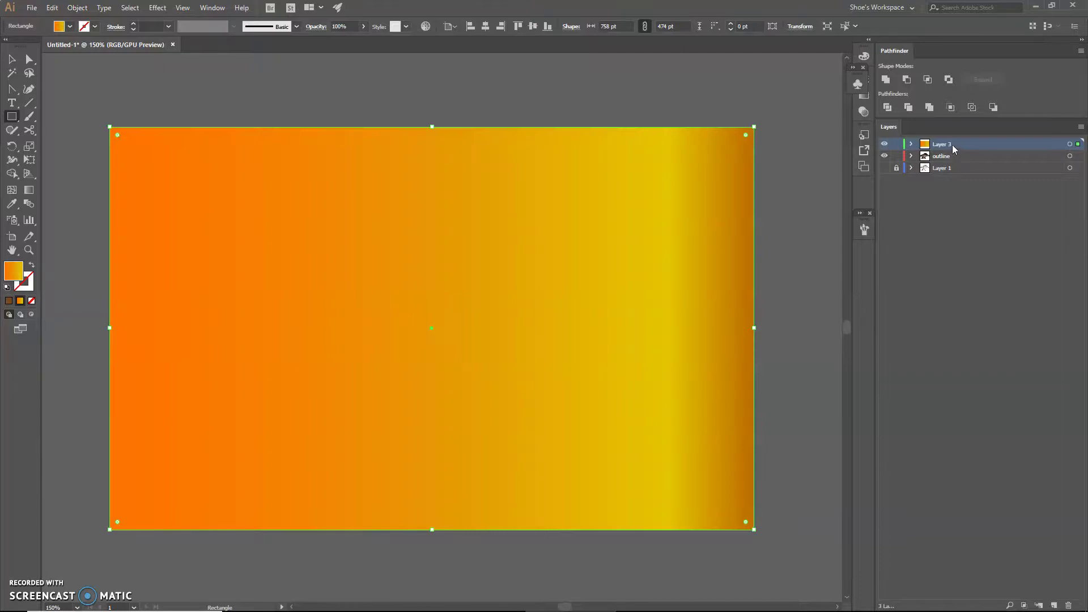
drag(954, 149, 964, 164)
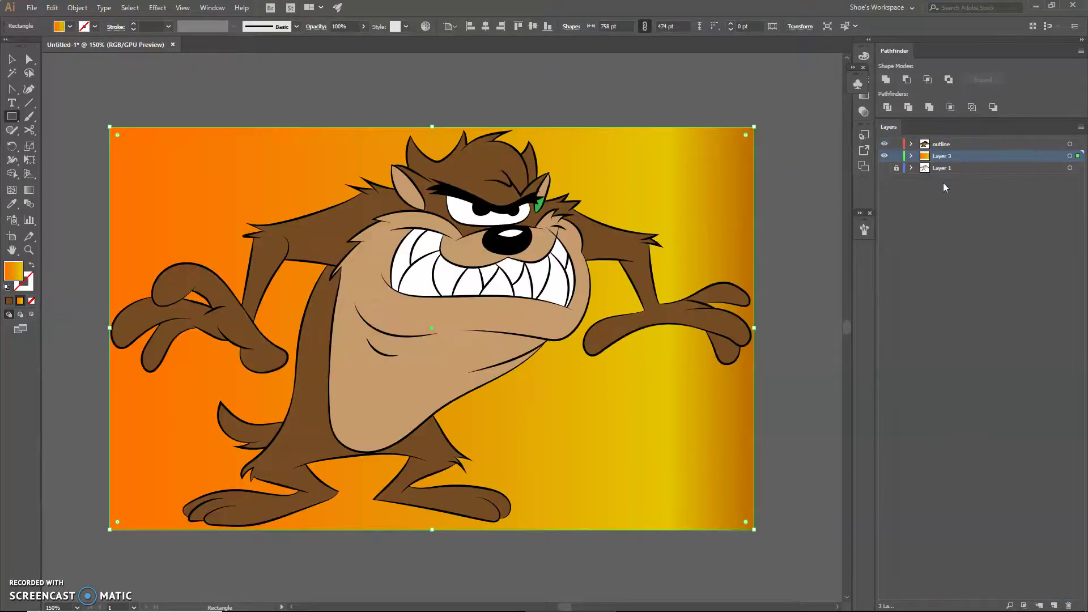
Change the background gradient type to Radial in the Gradient panel.
click(866, 98)
click(816, 92)
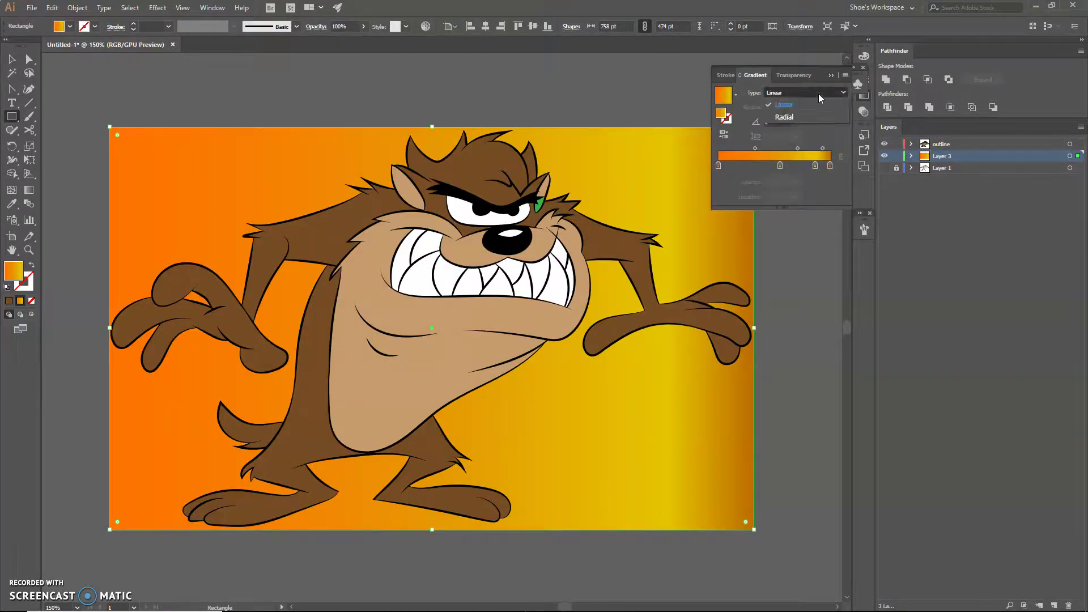
click(805, 117)
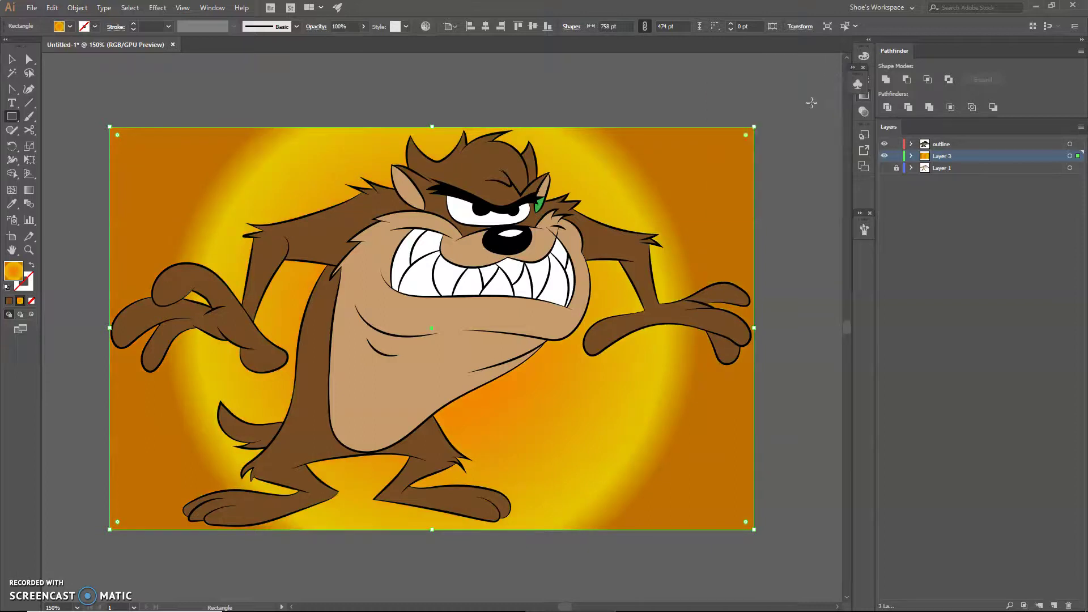
key(v)
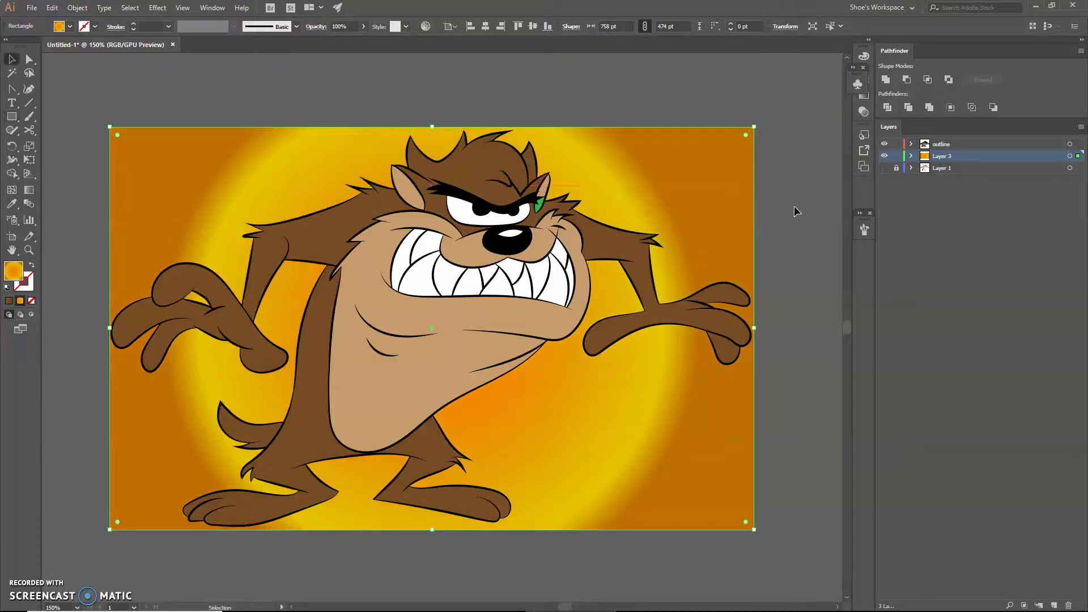
click(795, 208)
Squash the radial gradient into an oval fitting the artboard height with the Gradient tool.
click(652, 413)
key(g)
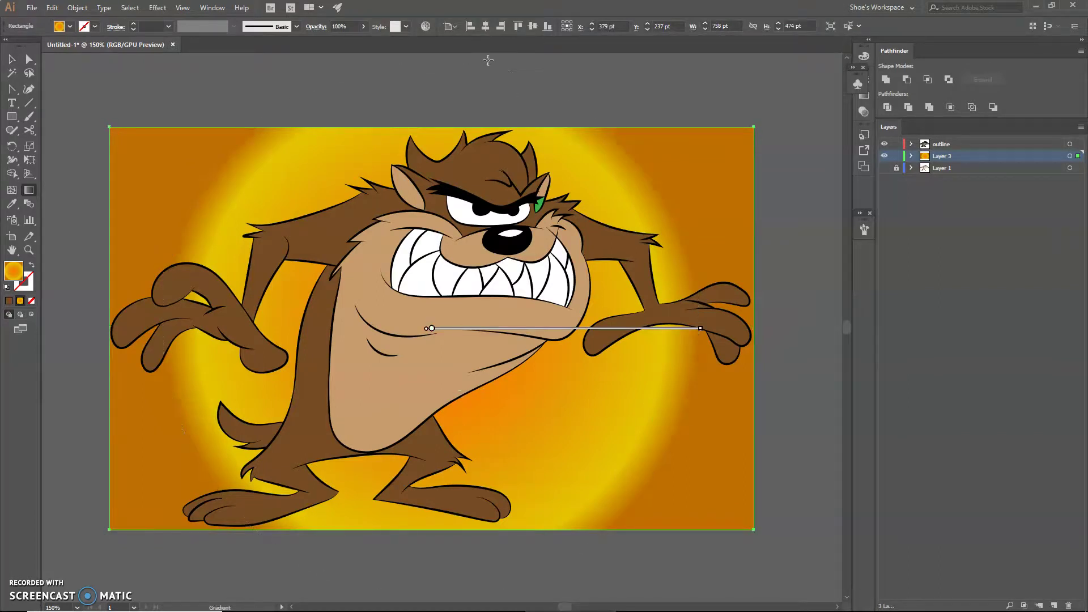
drag(432, 59, 433, 129)
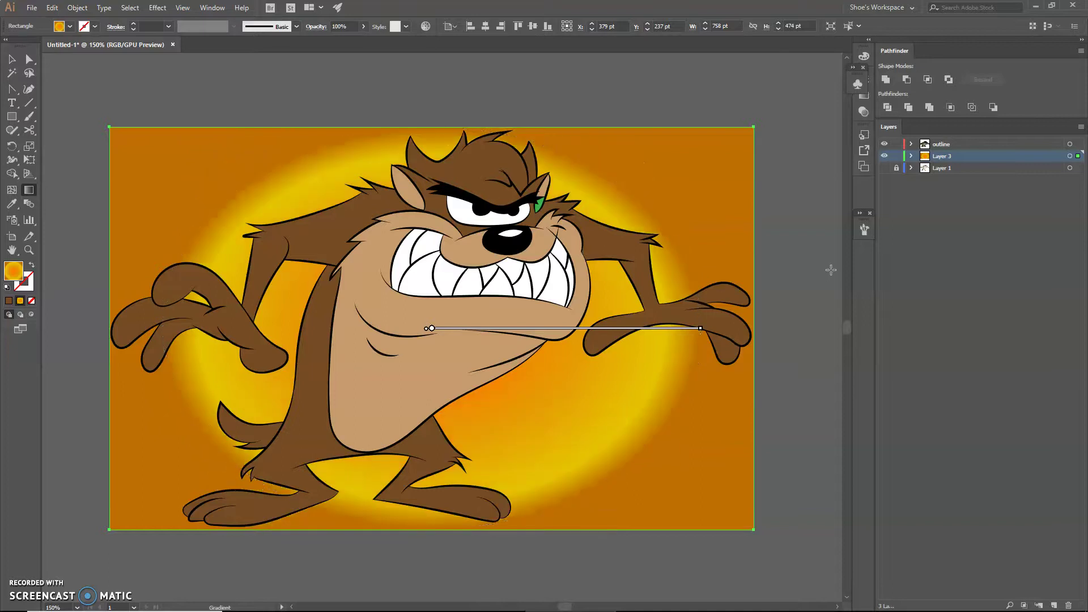
key(v)
click(813, 277)
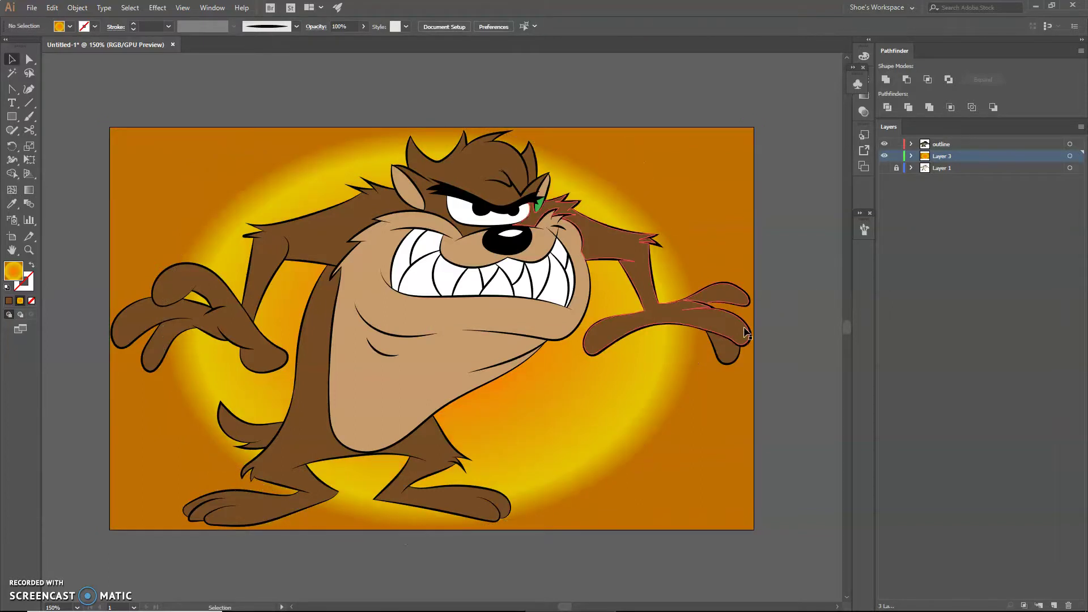